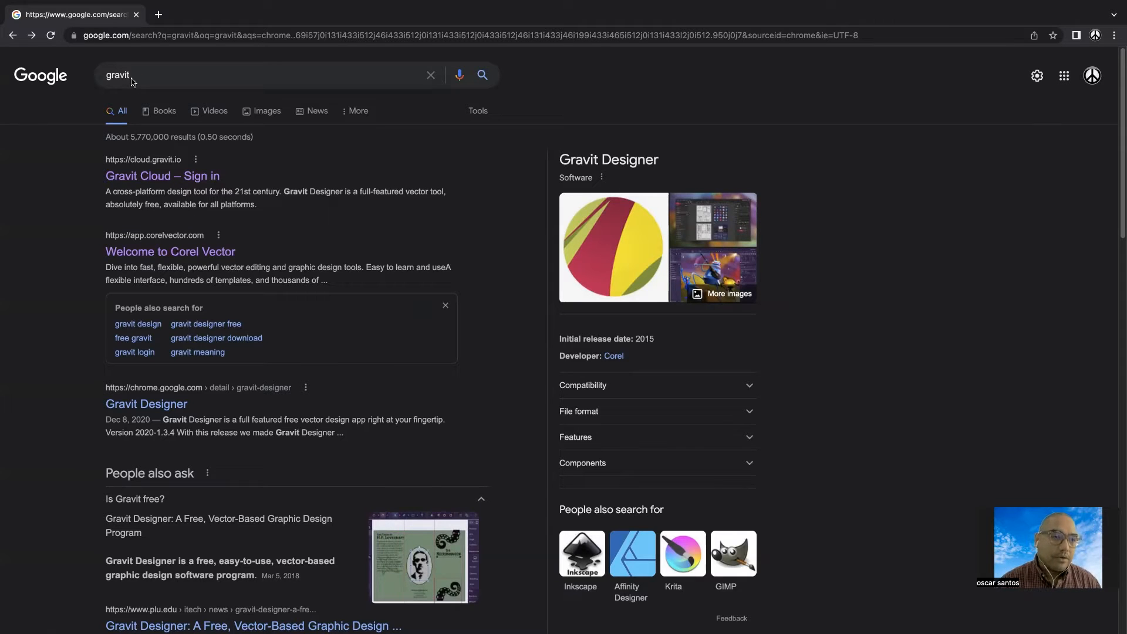
# Open the Gravit Cloud sign-in search result and create a new Website - Small (1024x768 px) design
pyautogui.click(171, 183)
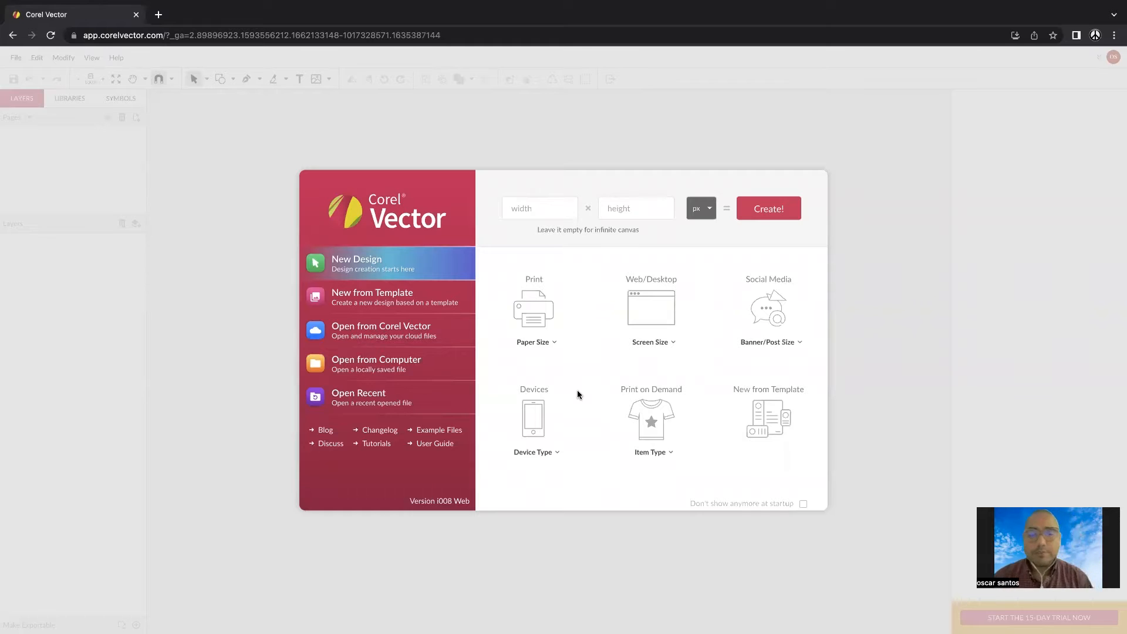
pyautogui.click(651, 316)
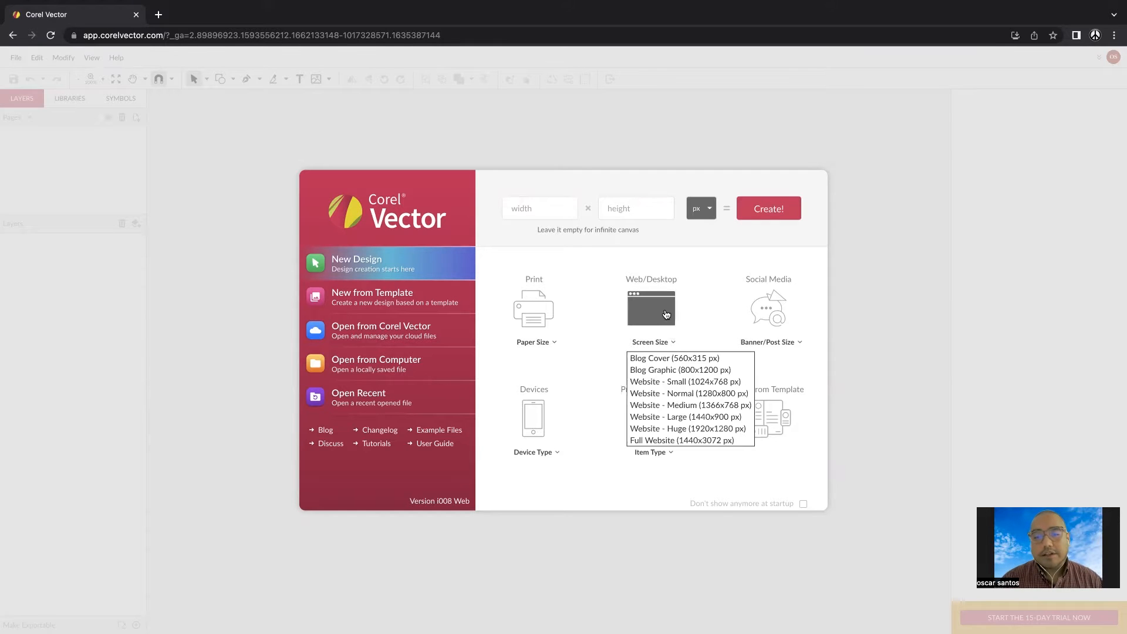
pyautogui.click(694, 383)
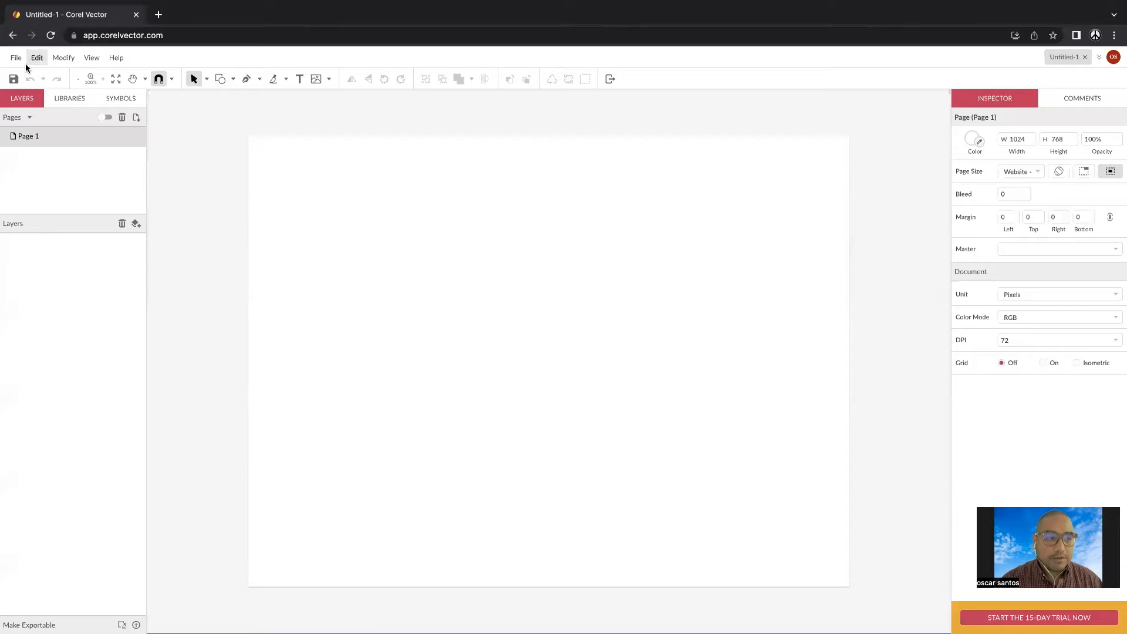
pyautogui.click(91, 58)
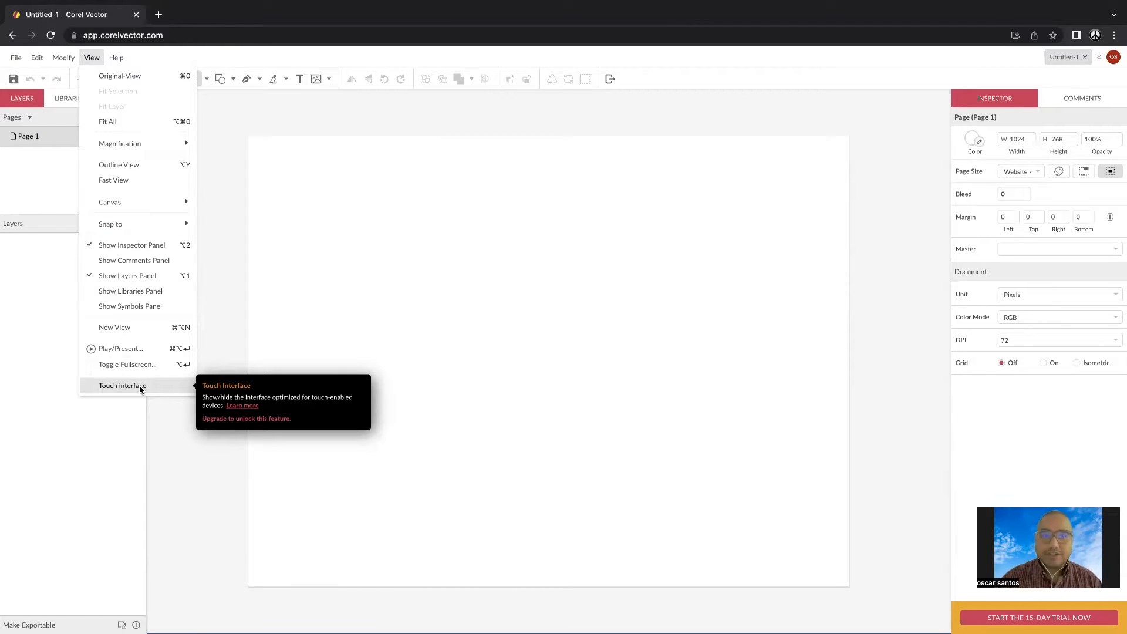
pyautogui.click(220, 298)
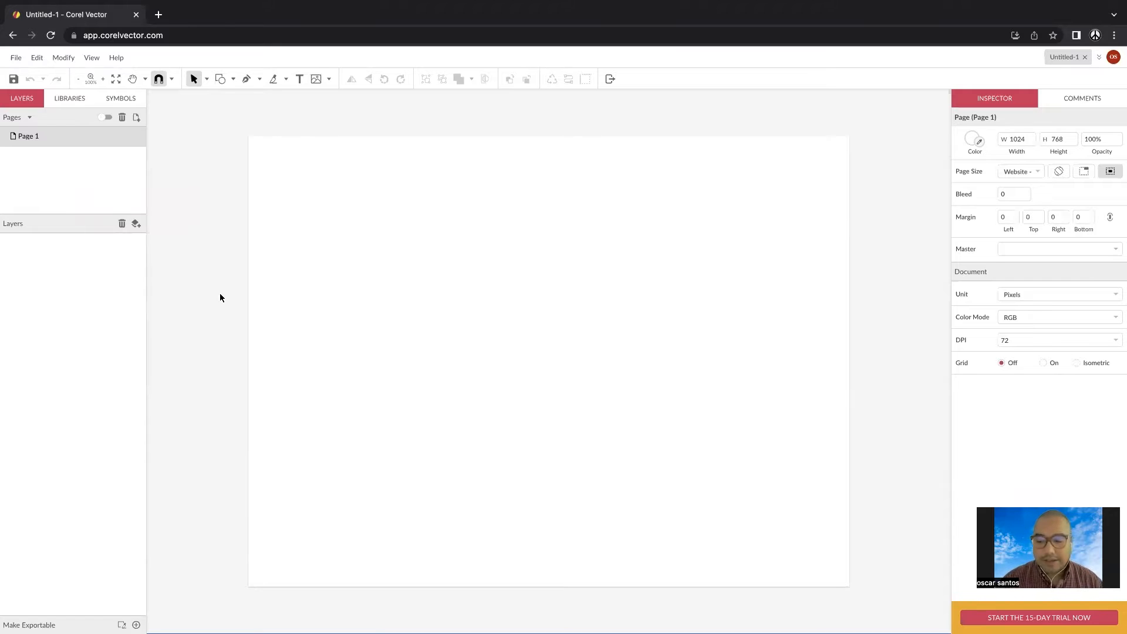
pyautogui.moveTo(253, 632)
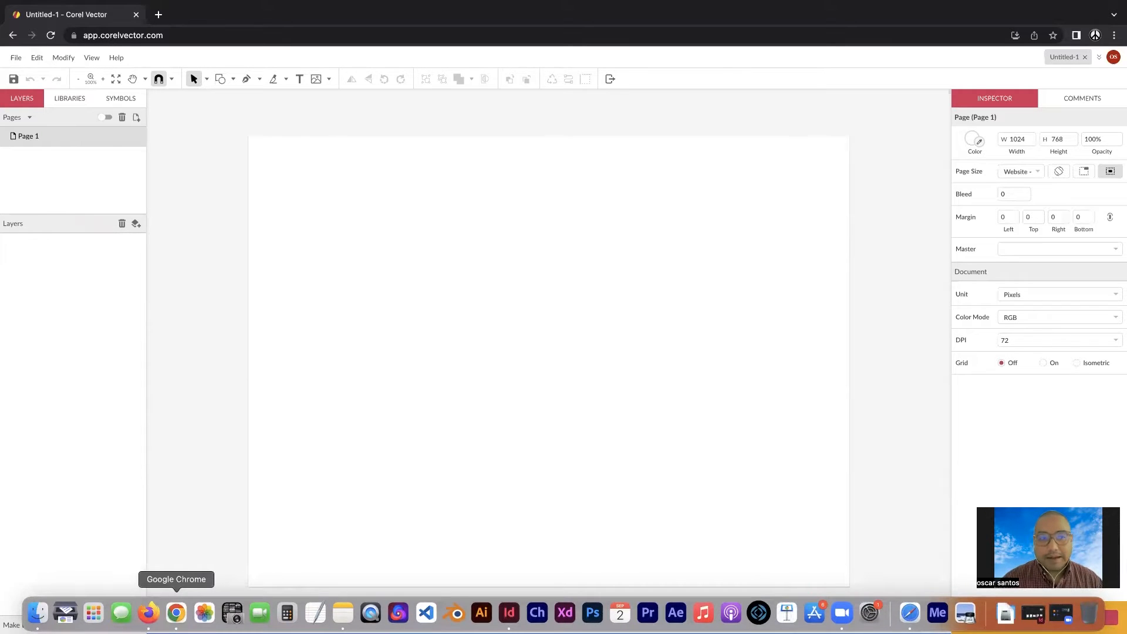
pyautogui.moveTo(200, 629)
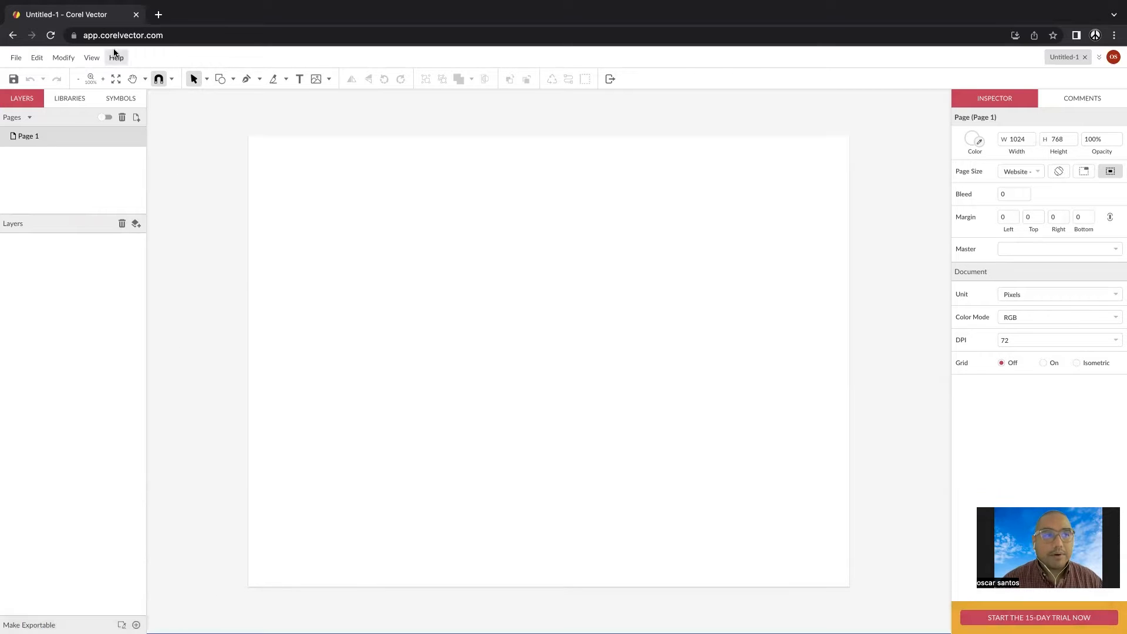
# Run a Google image search for "love emoji" in a new browser tab
pyautogui.click(157, 15)
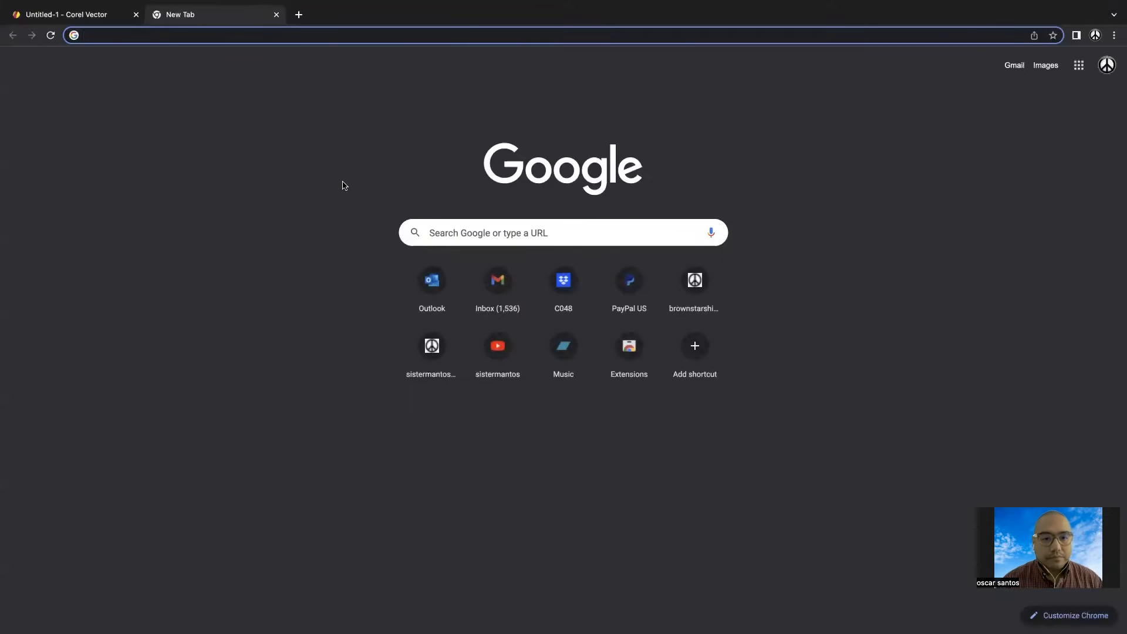
pyautogui.click(450, 233)
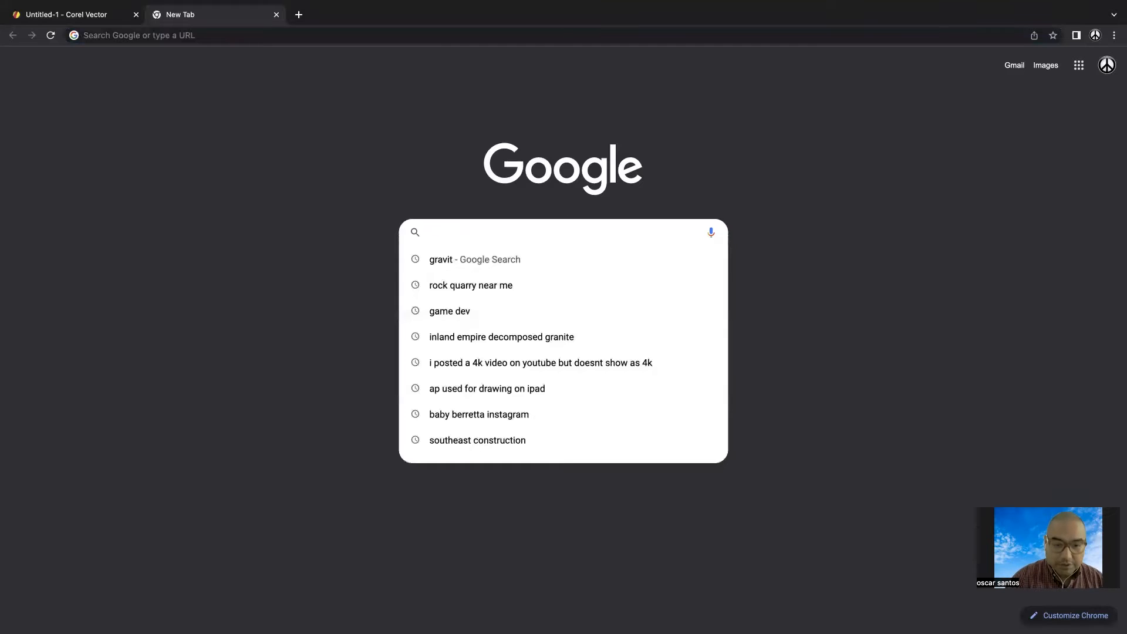
pyautogui.write('love emoji')
pyautogui.press('Return')
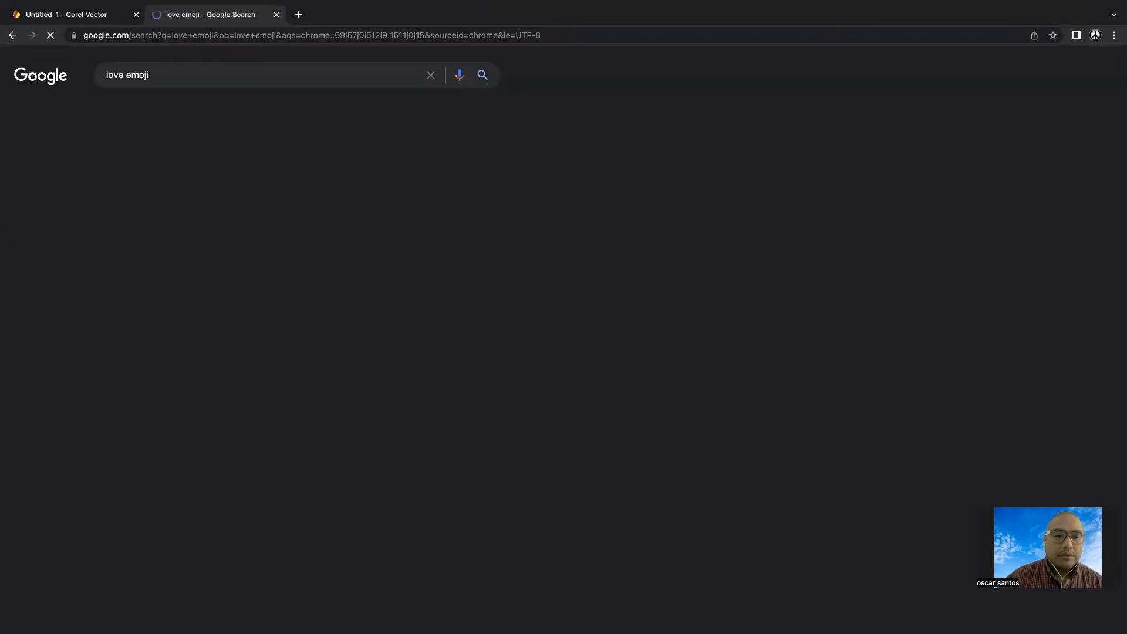
pyautogui.click(166, 111)
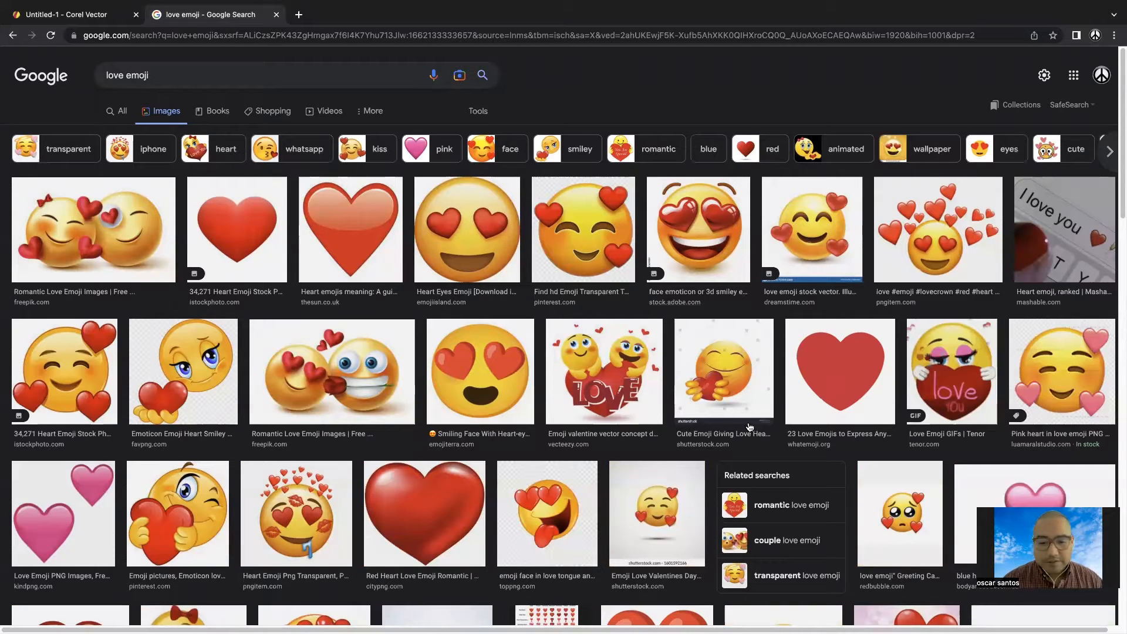
# Save the smiling emoji with three red hearts from the Pinterest result to the Desktop
pyautogui.click(602, 232)
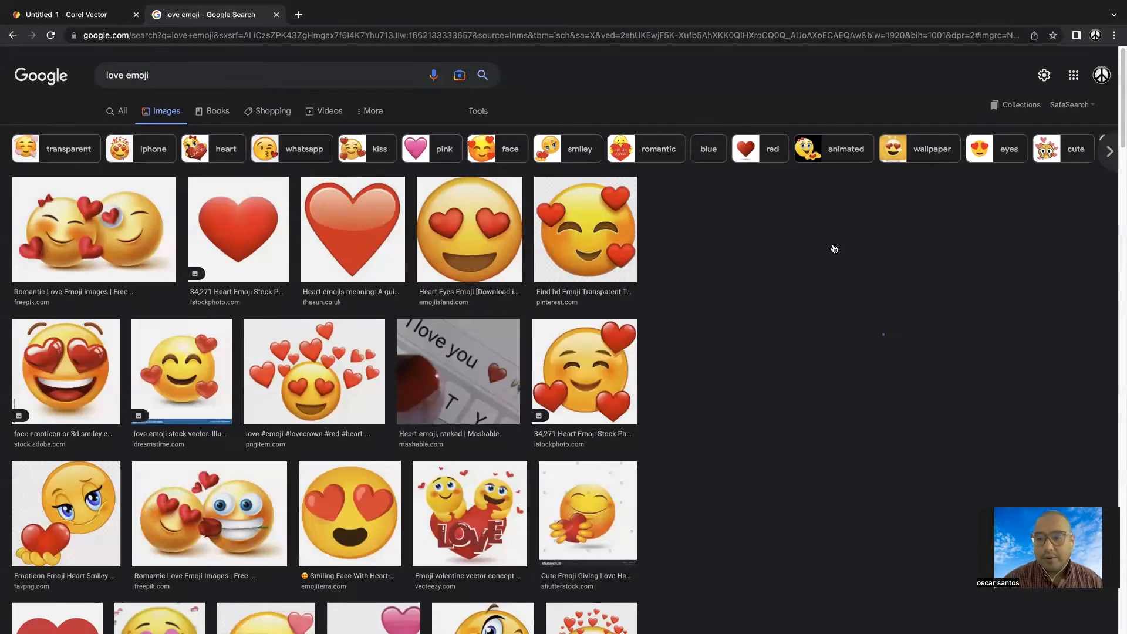
pyautogui.rightClick(890, 381)
pyautogui.click(890, 377)
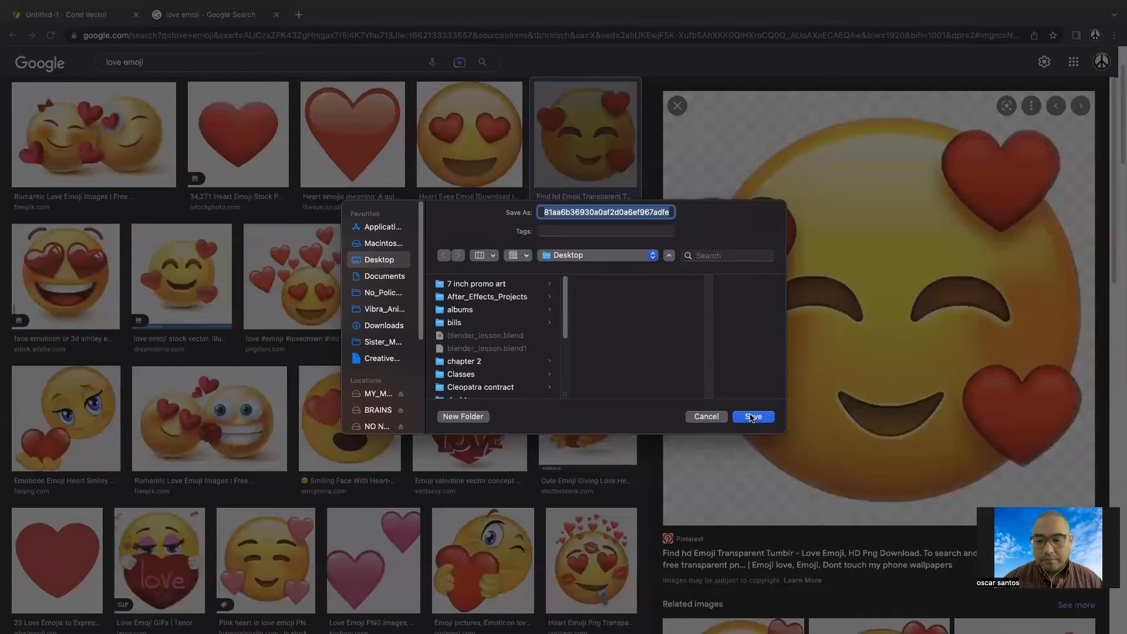
pyautogui.click(752, 417)
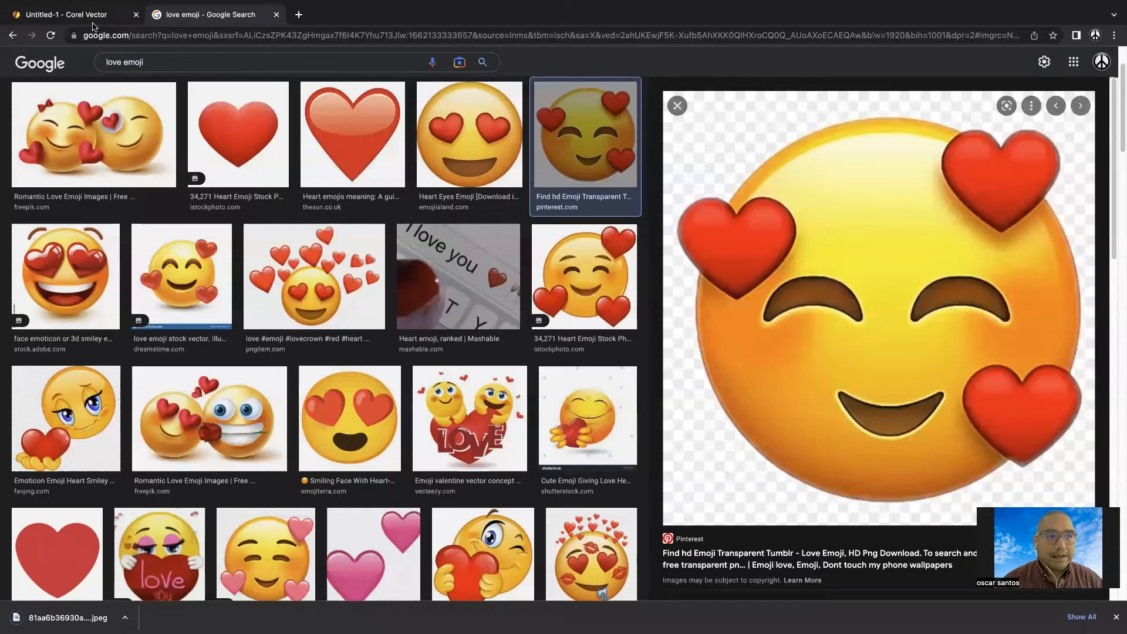
# Switch back to Corel Vector and import the downloaded emoji JPEG from the Desktop onto the page
pyautogui.click(91, 17)
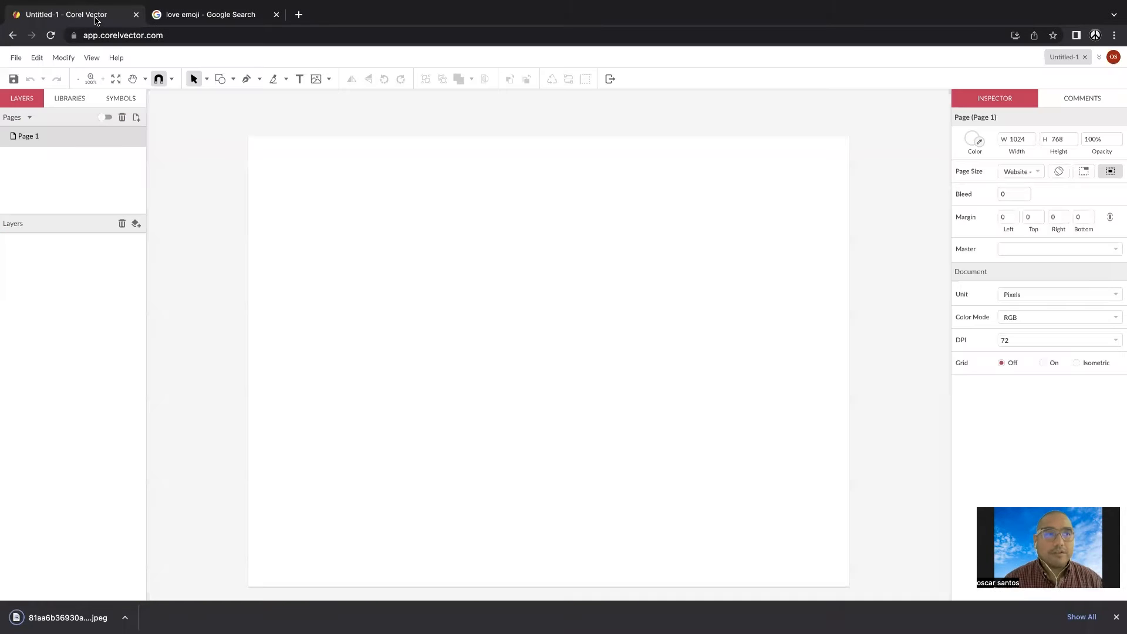
pyautogui.click(15, 58)
pyautogui.moveTo(76, 274)
pyautogui.click(178, 270)
pyautogui.click(395, 281)
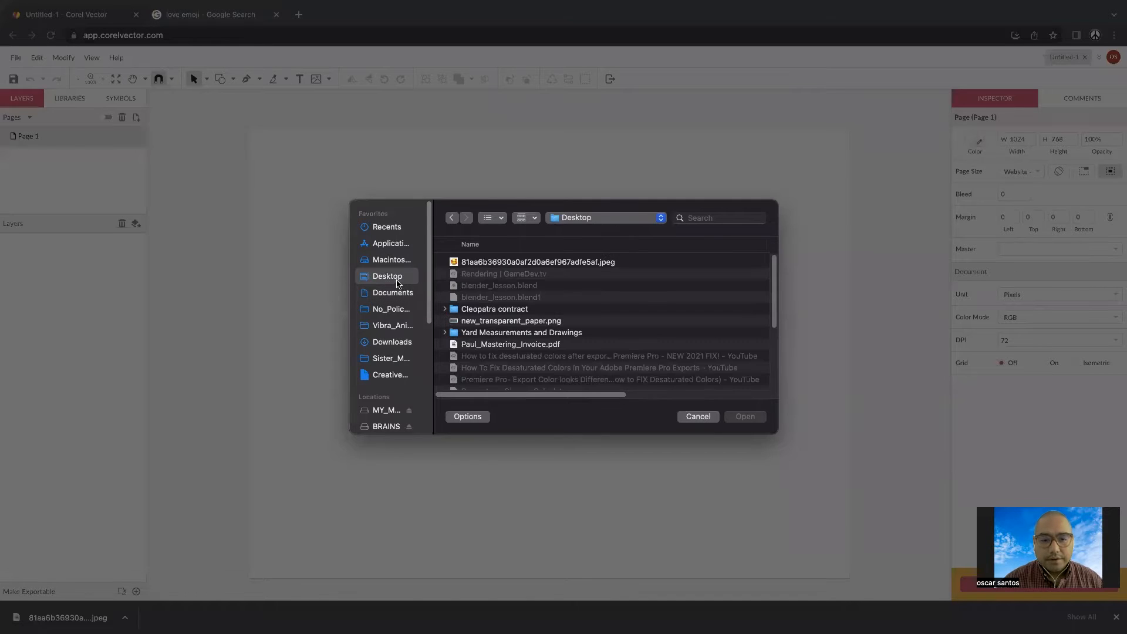
pyautogui.click(518, 262)
pyautogui.click(741, 417)
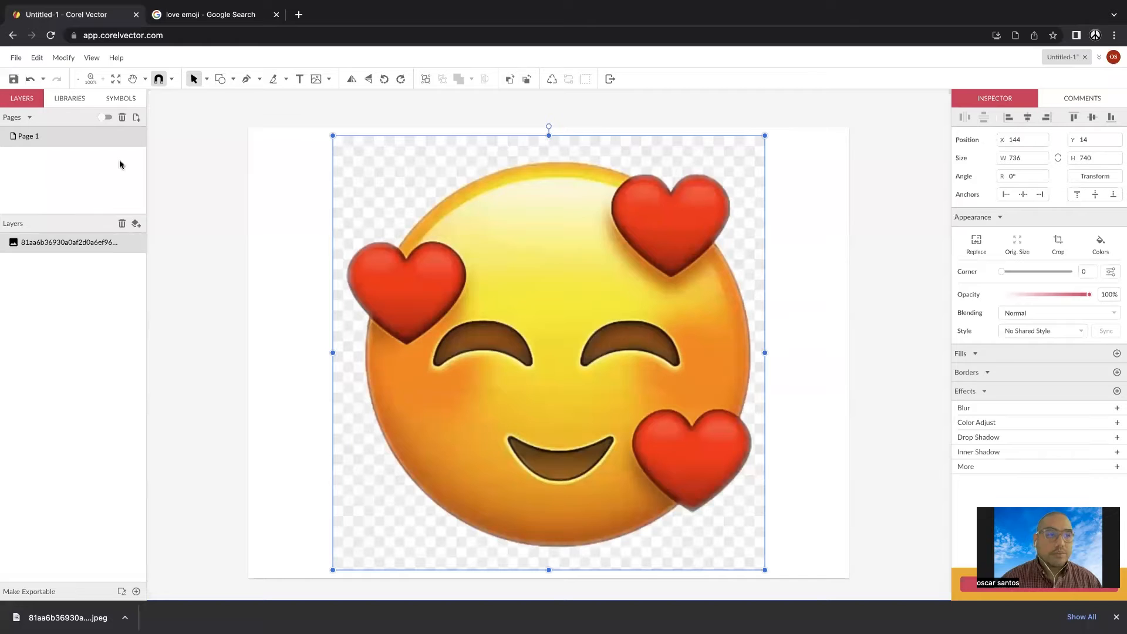
# Scale the emoji image down to about 182 × 183 px and place it in the page's upper-left corner at about X 17, Y 17
pyautogui.click(208, 80)
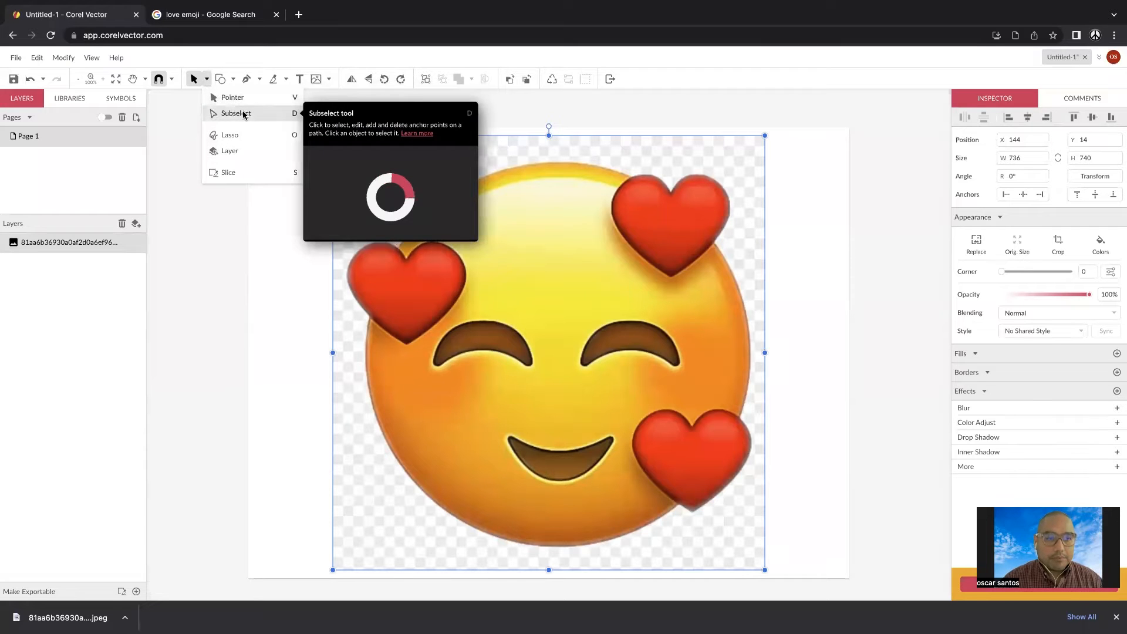
pyautogui.click(223, 99)
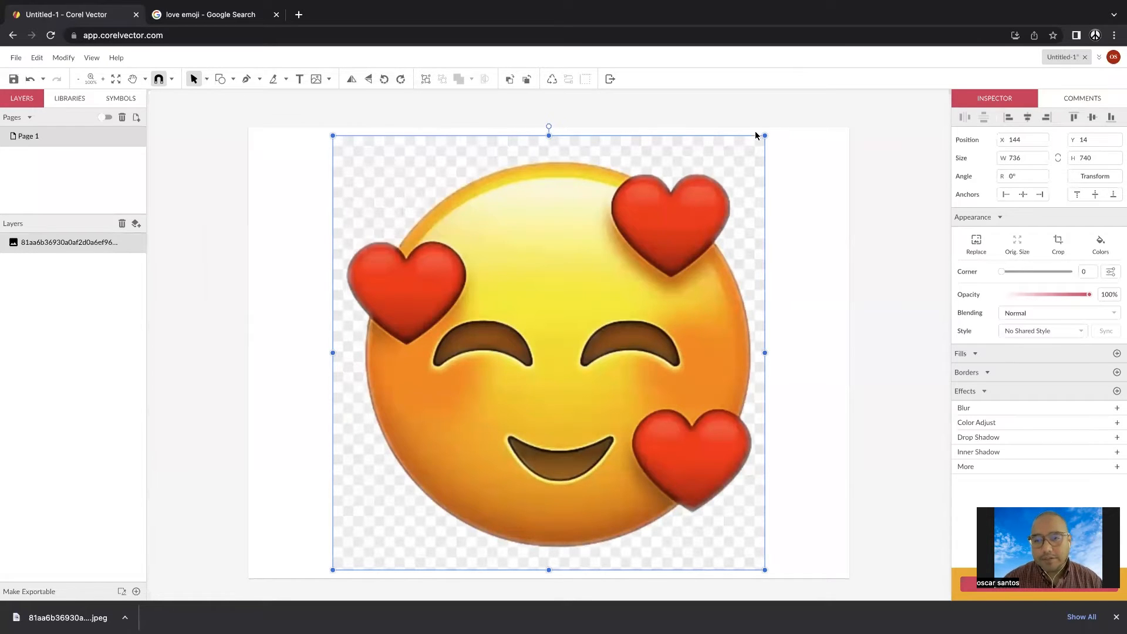
pyautogui.moveTo(758, 150); pyautogui.dragTo(469, 507)
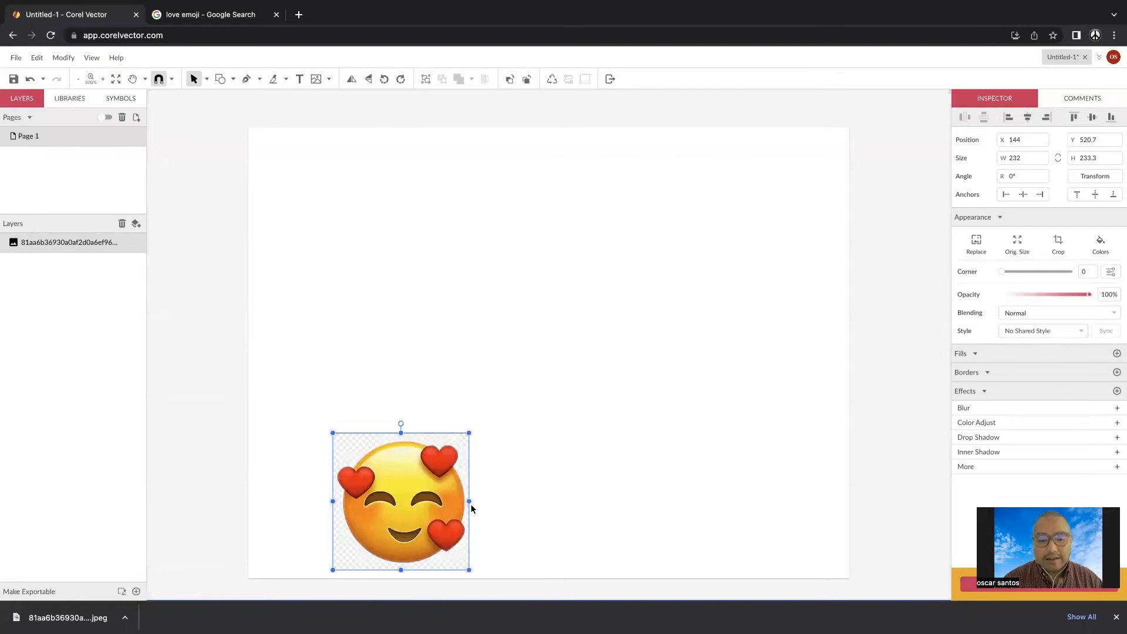
pyautogui.moveTo(468, 434); pyautogui.dragTo(332, 194)
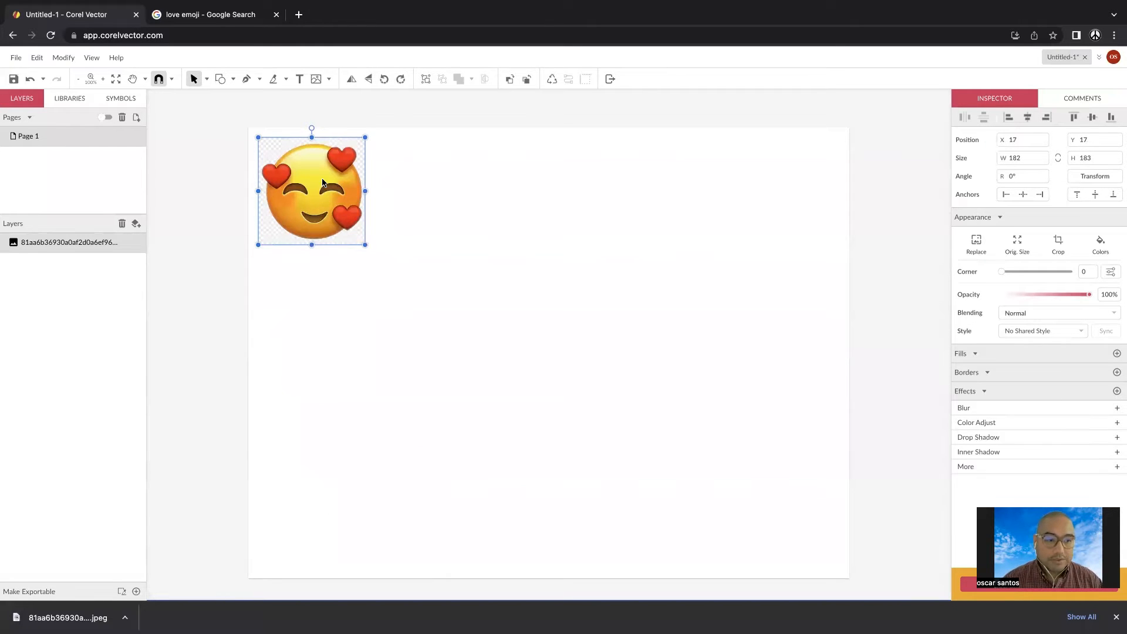
# Rename the emoji image's layer as "love emoji original"
pyautogui.click(84, 244)
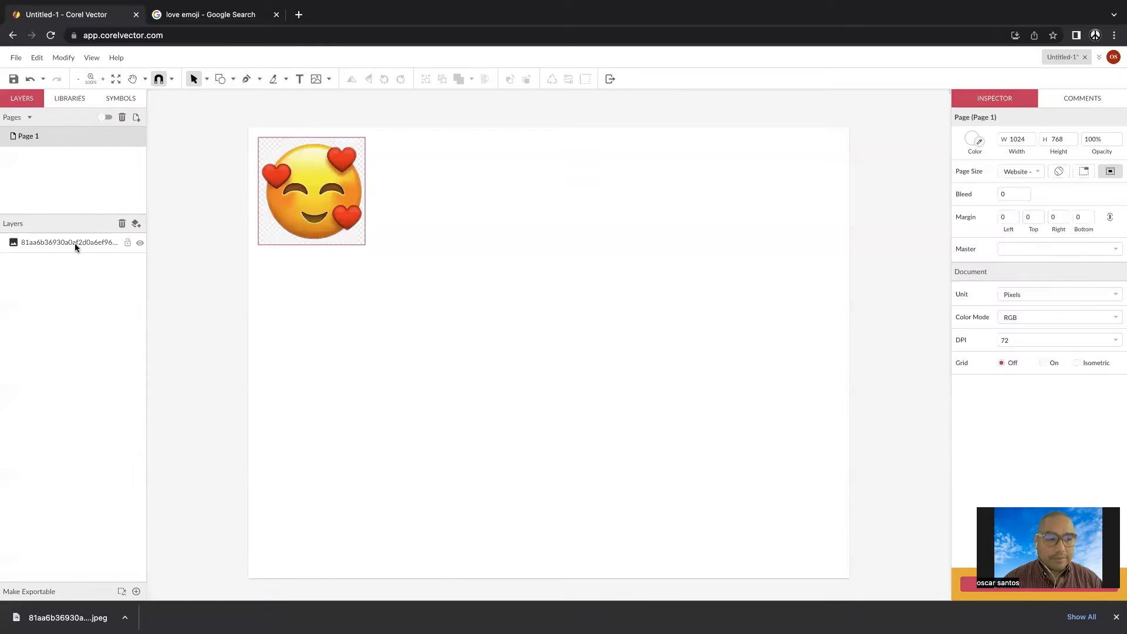
pyautogui.click(75, 243)
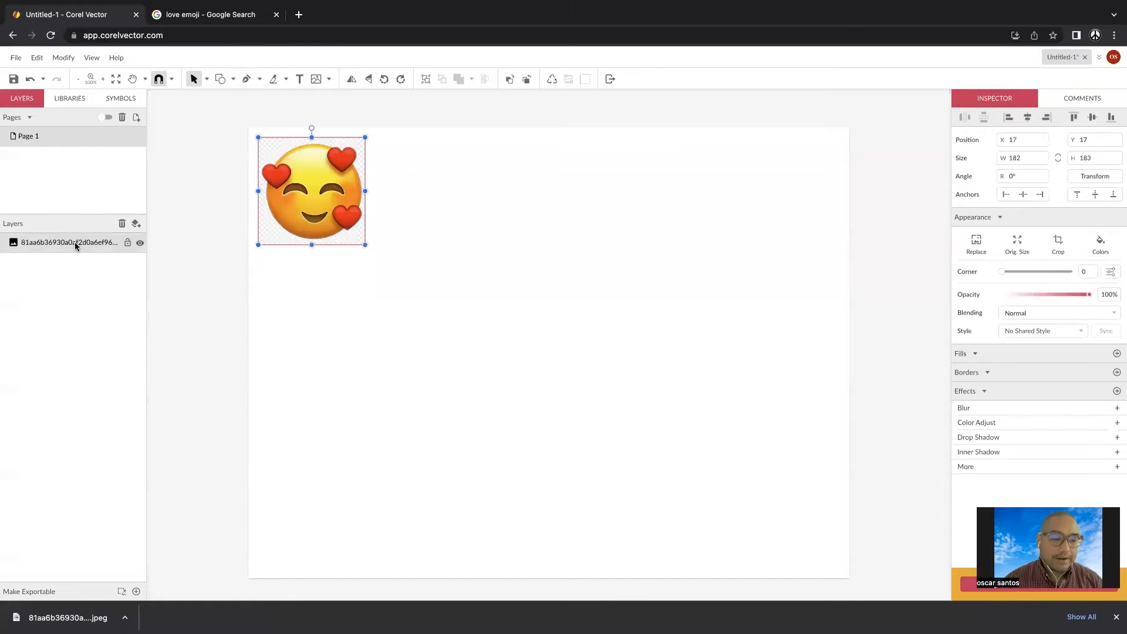
pyautogui.doubleClick(76, 243)
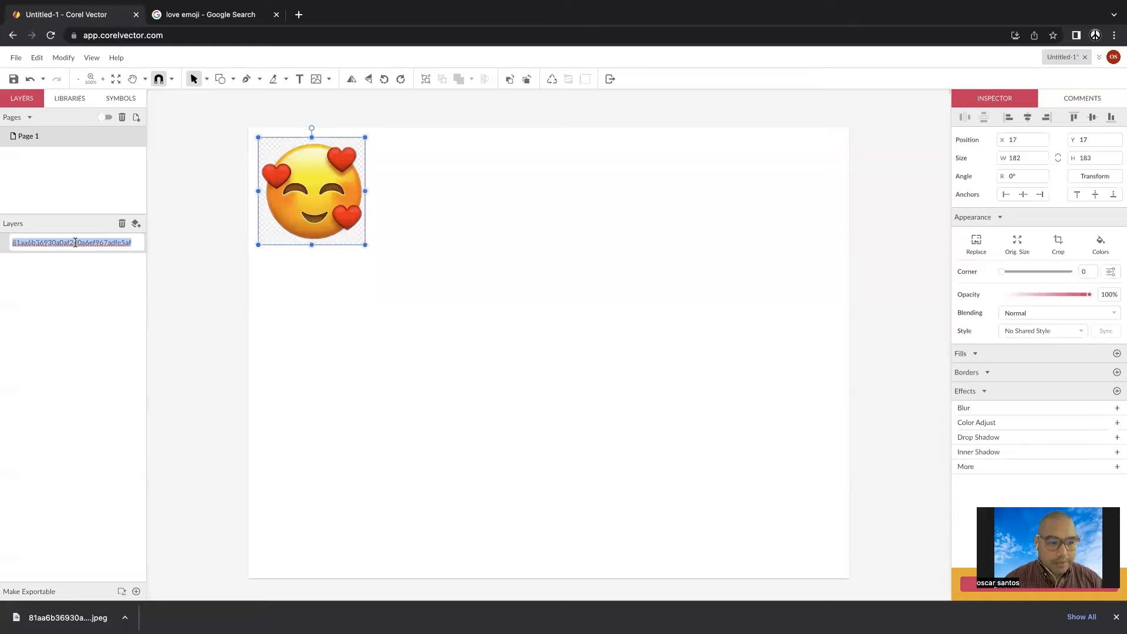
pyautogui.write('love emoj')
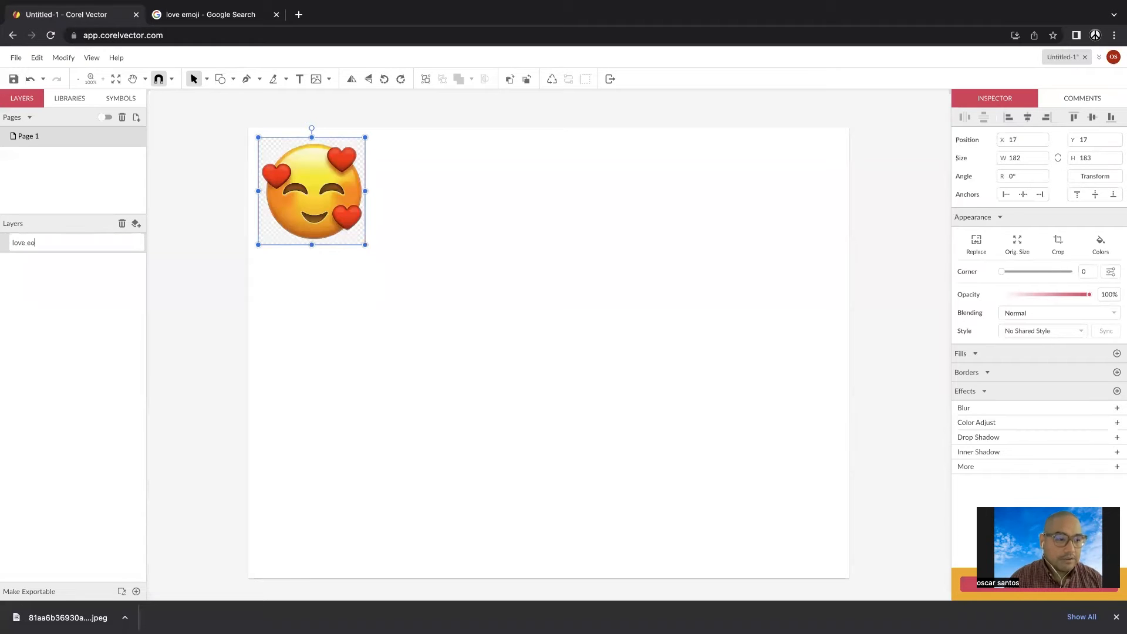
pyautogui.write('i original')
pyautogui.press('Return')
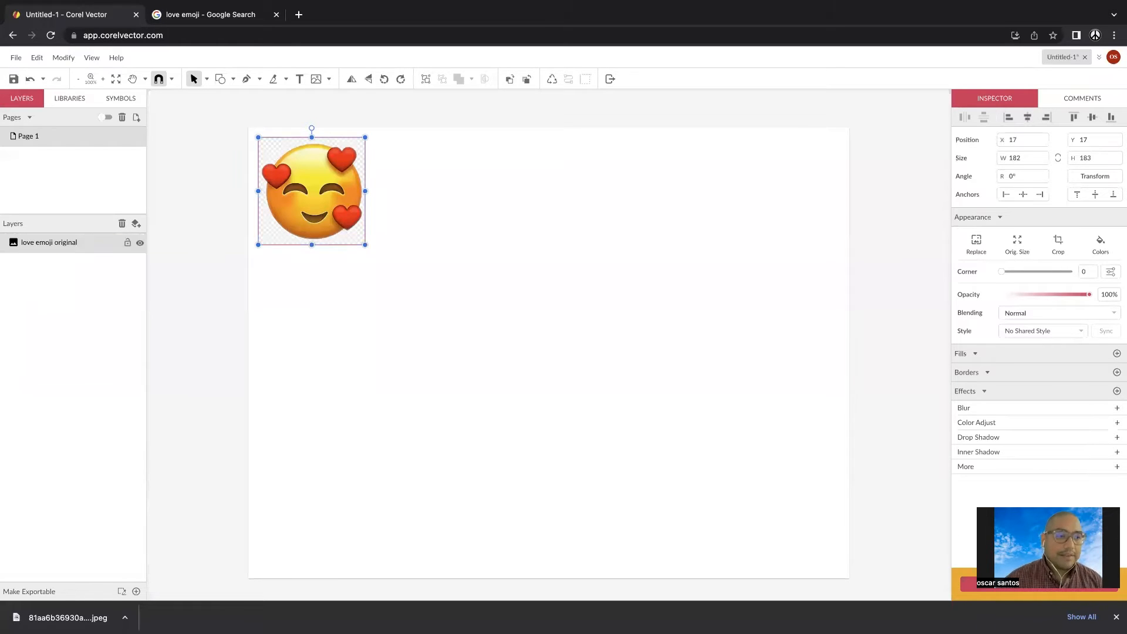
# Delete the "love emoji original" layer and undo the deletion
pyautogui.click(122, 224)
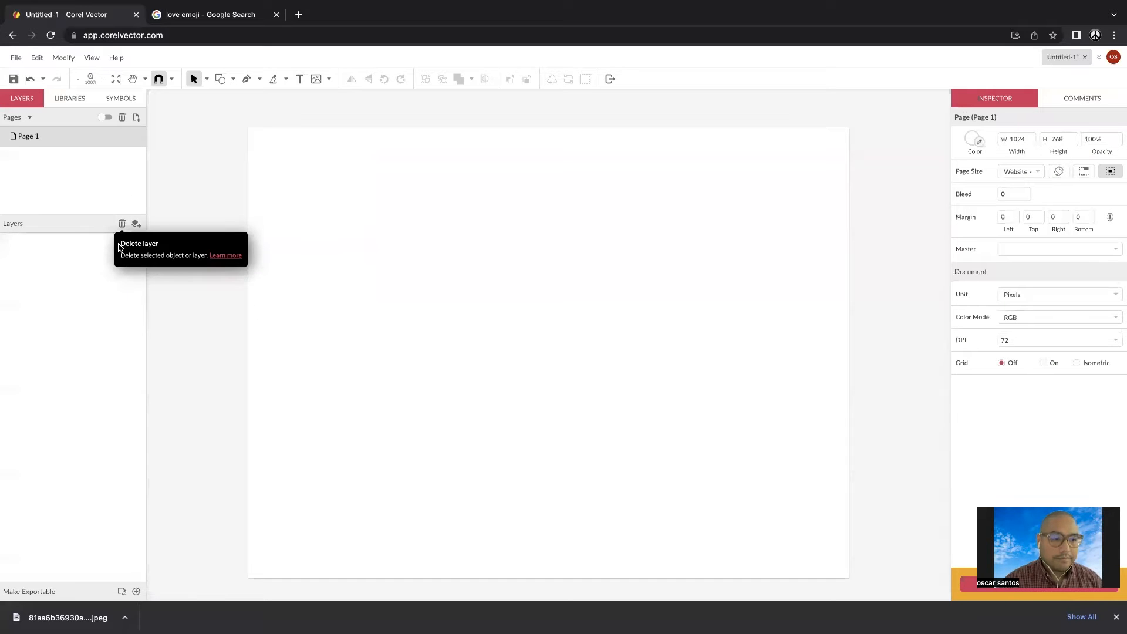
pyautogui.press('super+z')
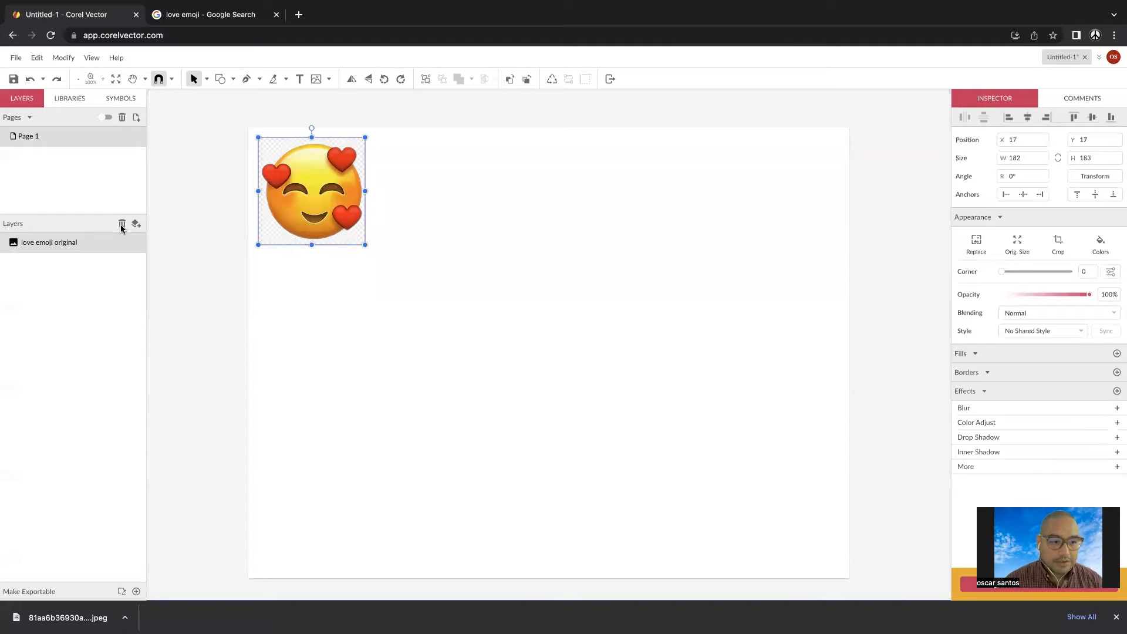
# Lock the "love emoji original" layer
pyautogui.click(122, 239)
pyautogui.click(127, 244)
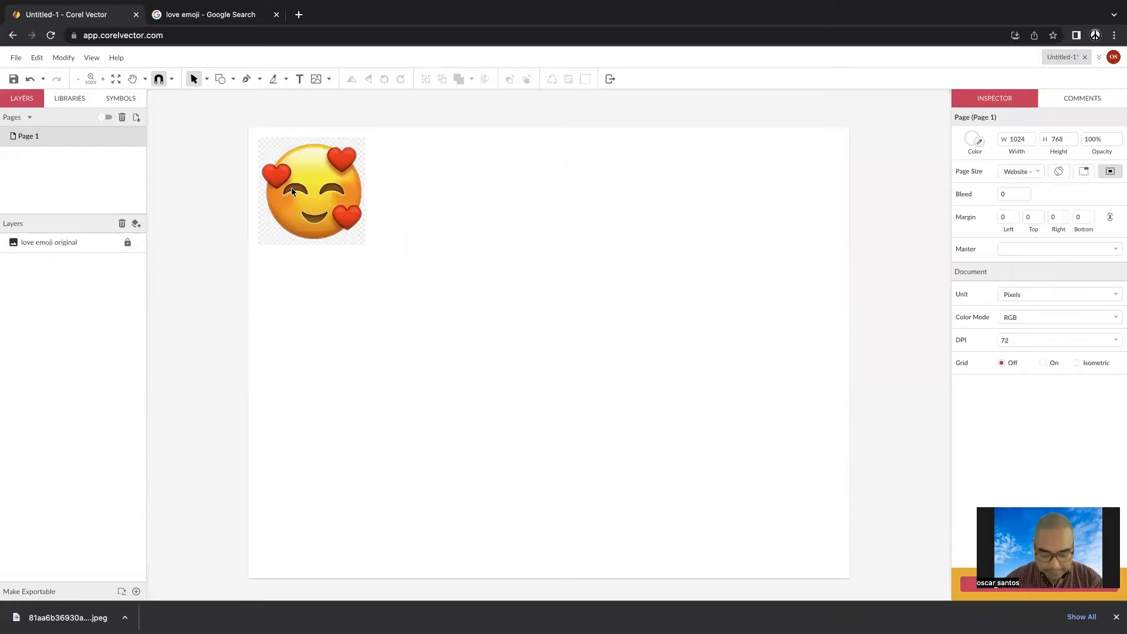
# Examine the reference emoji's face, eyes, mouth and hearts up close, and return to a view of the whole page
pyautogui.press('super+plus')
pyautogui.press('super+plus')
pyautogui.press('space')
pyautogui.moveTo(340, 241); pyautogui.dragTo(420, 335)
pyautogui.moveTo(327, 279); pyautogui.dragTo(461, 337)
pyautogui.moveTo(385, 274); pyautogui.dragTo(431, 328)
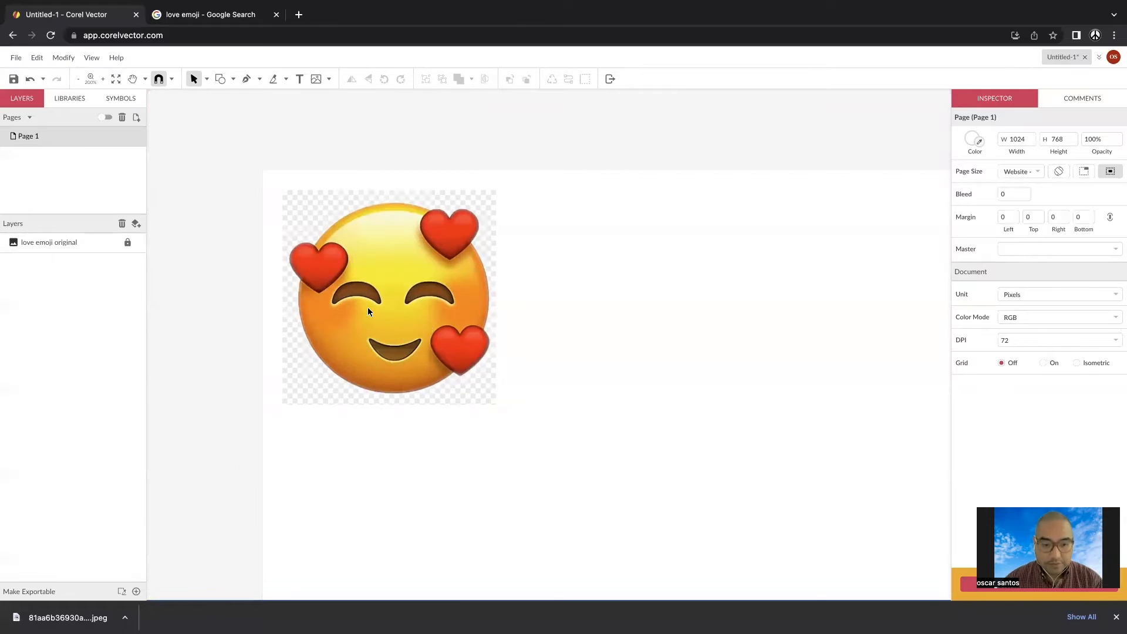
pyautogui.press('super+plus')
pyautogui.press('space')
pyautogui.moveTo(397, 293); pyautogui.dragTo(470, 322)
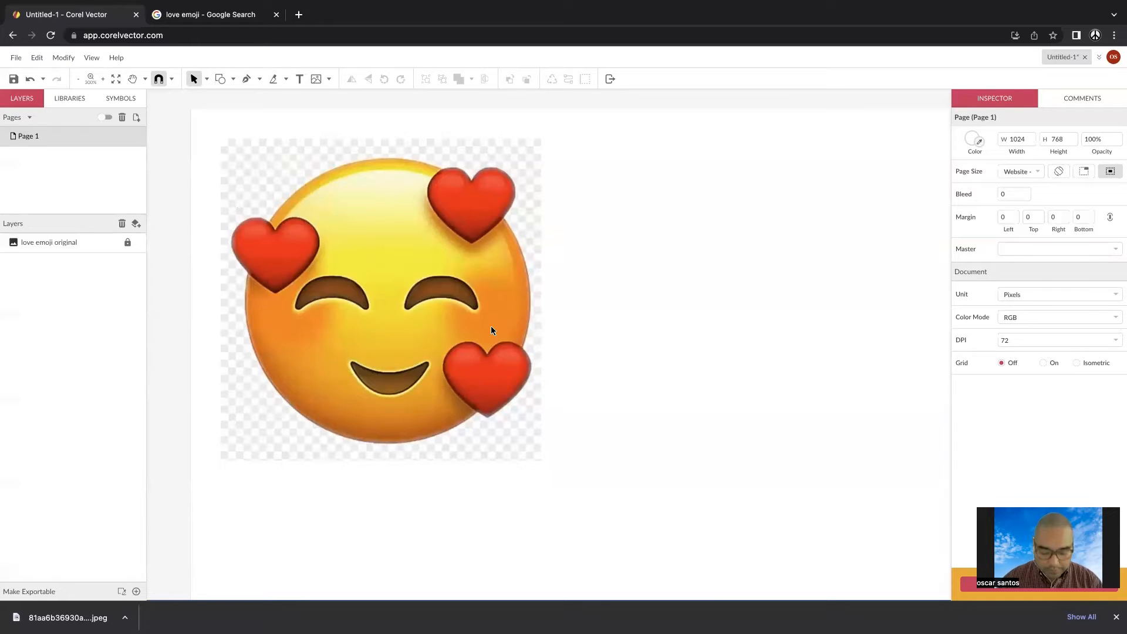
pyautogui.press('super+minus')
pyautogui.press('super+minus')
pyautogui.press('space')
pyautogui.moveTo(614, 350); pyautogui.dragTo(404, 229)
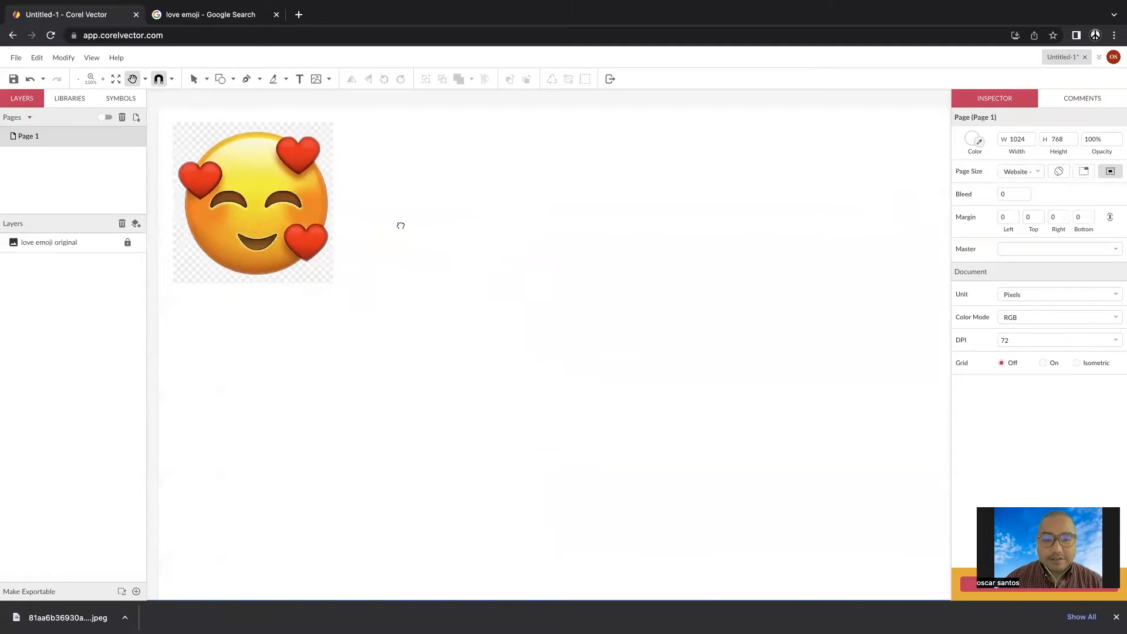
pyautogui.press('super+minus')
pyautogui.moveTo(582, 323); pyautogui.dragTo(542, 264)
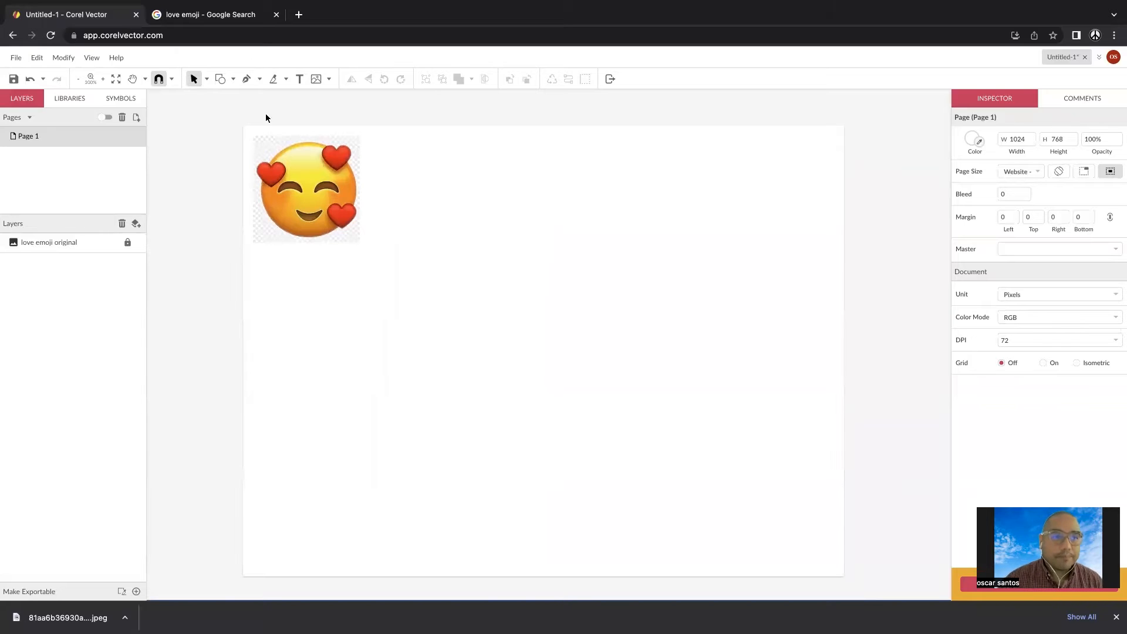
# Draw a circle about 665 px in diameter to the right of and below the reference emoji as the face
pyautogui.click(232, 80)
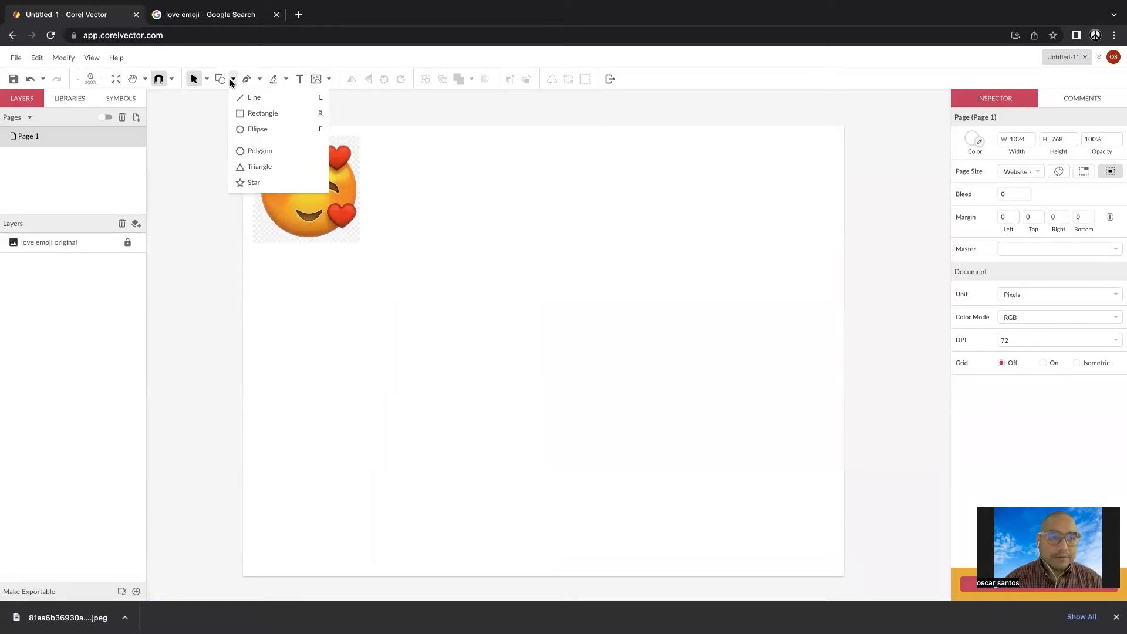
pyautogui.click(268, 130)
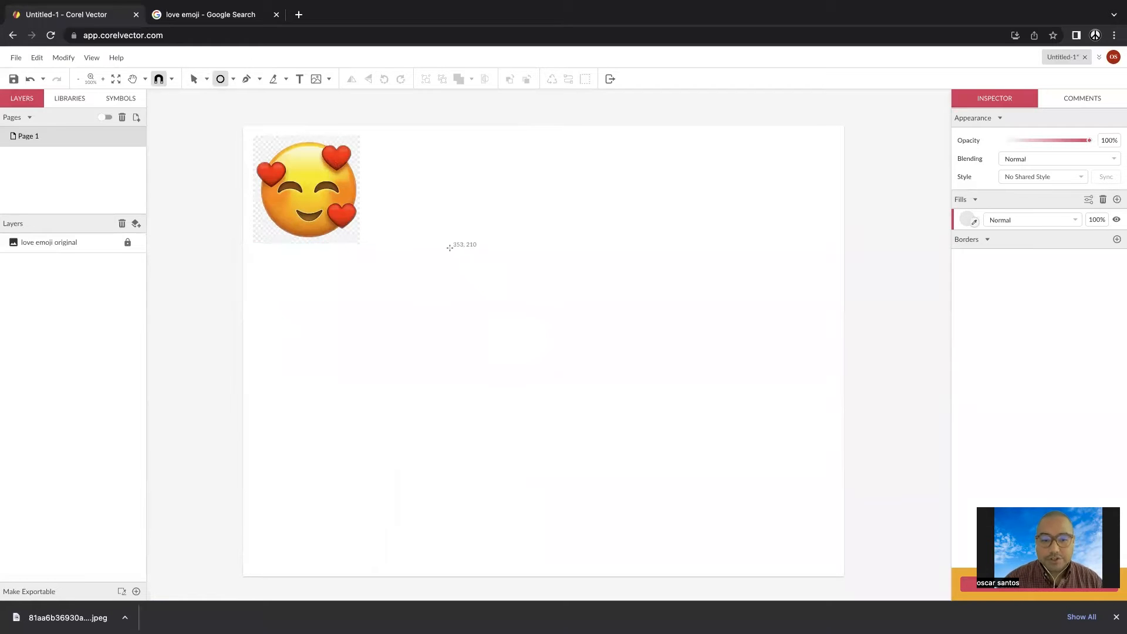
pyautogui.moveTo(404, 227)
pyautogui.mouseDown()
pyautogui.moveTo(671, 493)
pyautogui.moveTo(742, 519)
pyautogui.moveTo(717, 473)
pyautogui.moveTo(756, 509)
pyautogui.mouseUp()
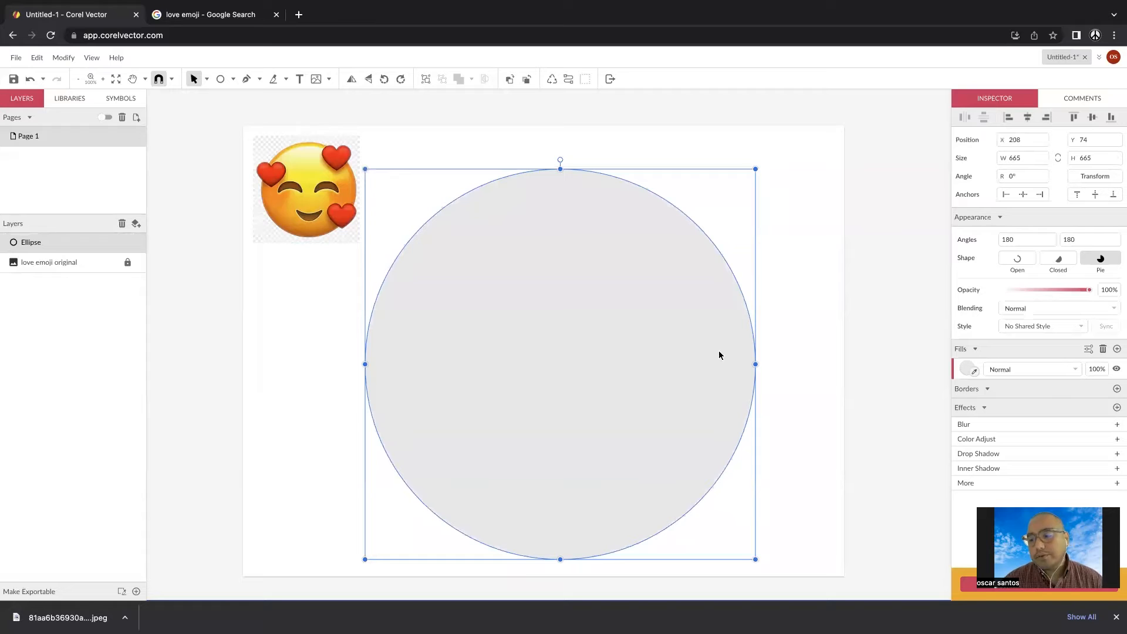
# Fill the face circle with a radial gradient from yellow #FFFF00 at the centre to orange #FF9900 at the edge
pyautogui.click(966, 369)
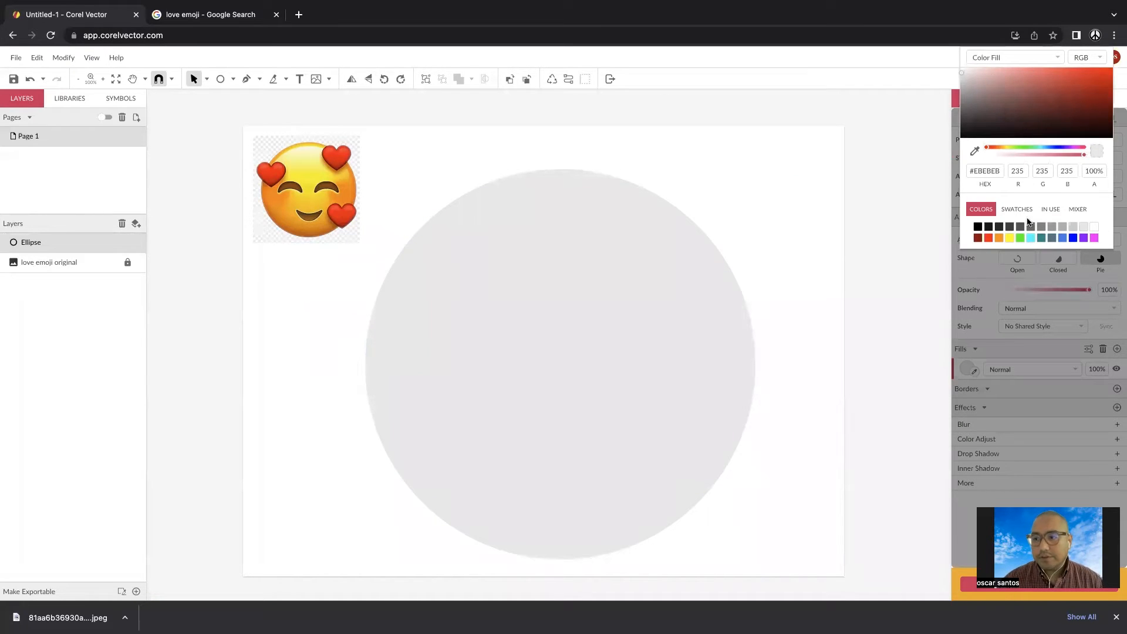
pyautogui.click(999, 238)
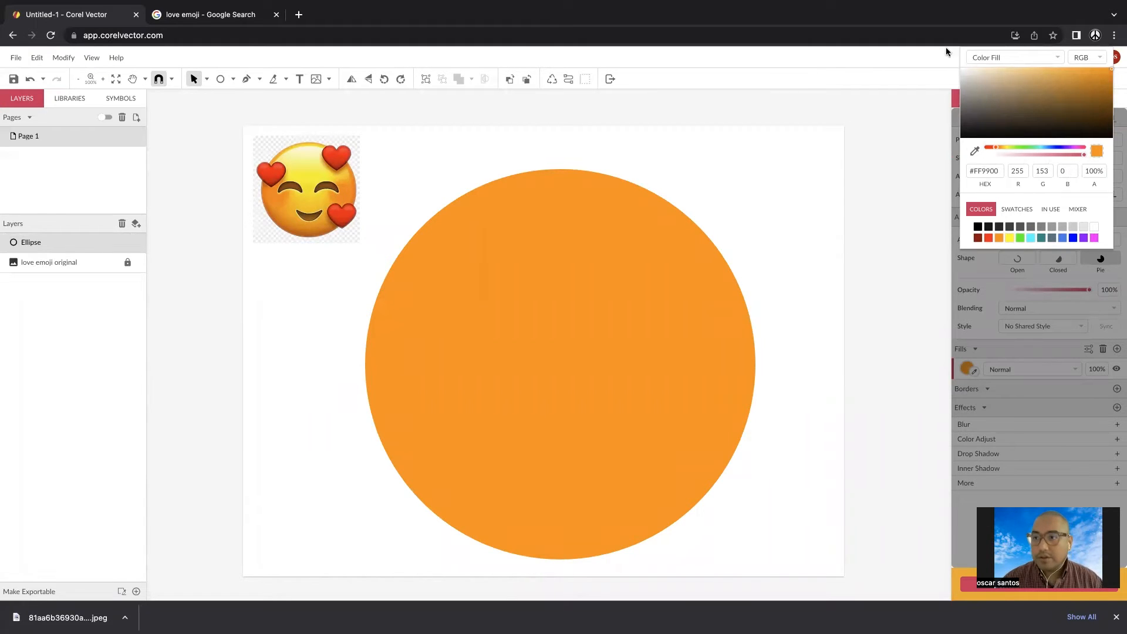
pyautogui.click(993, 58)
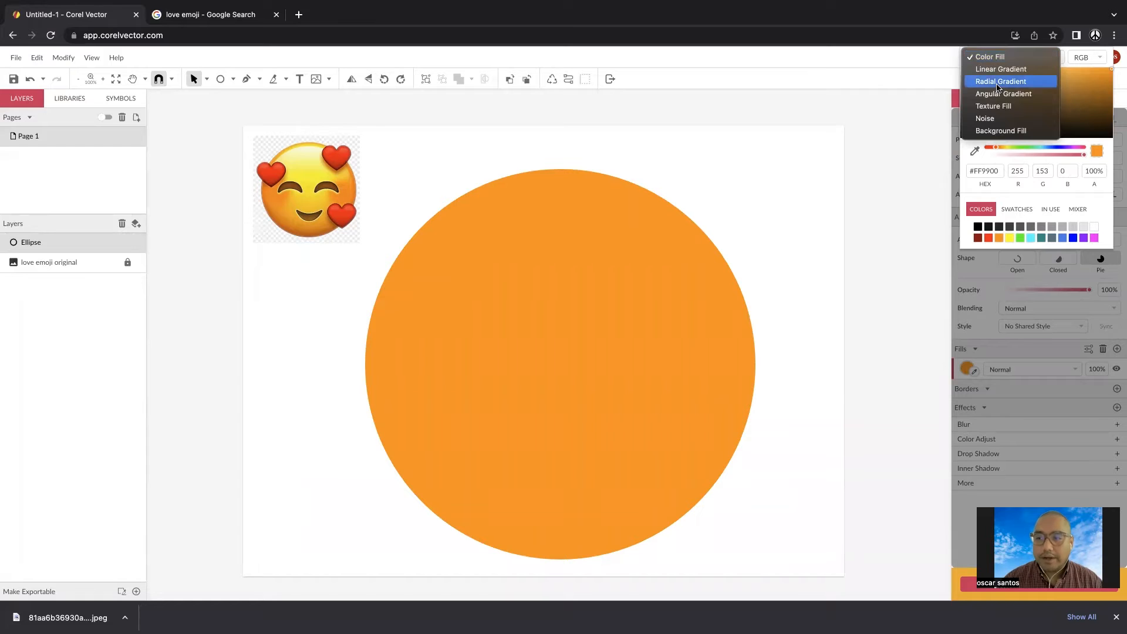
pyautogui.click(999, 81)
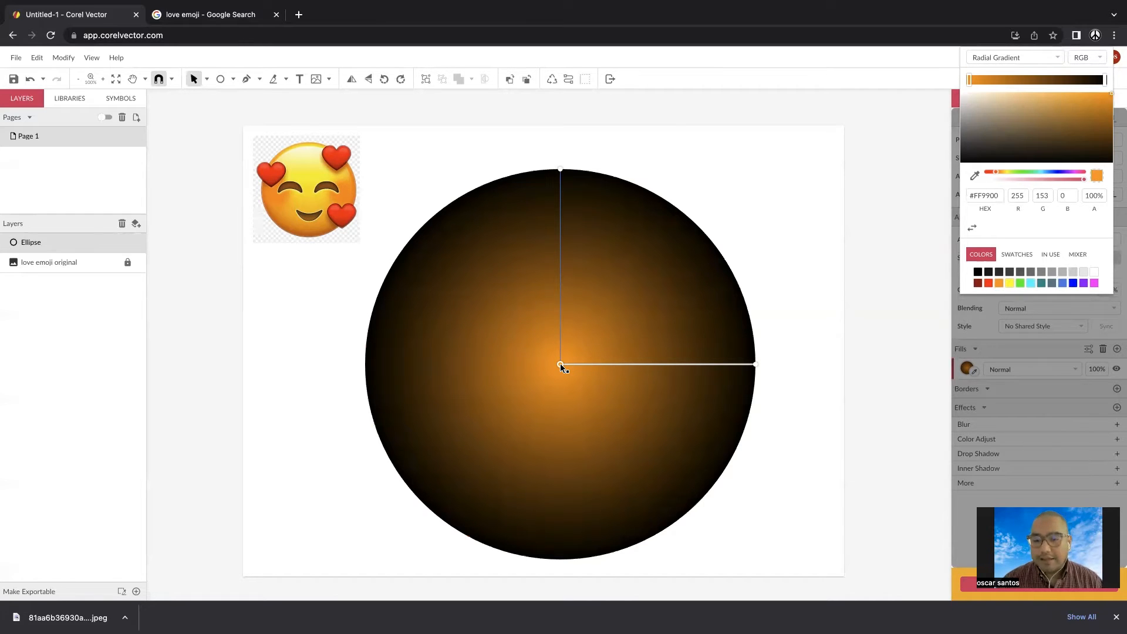
pyautogui.click(1010, 283)
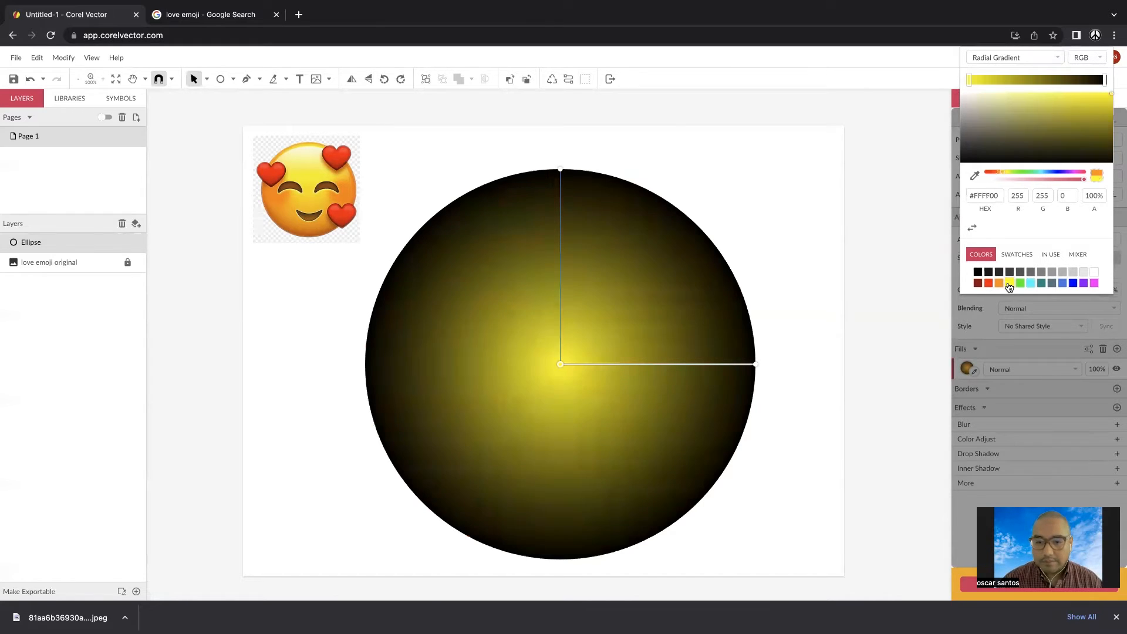
pyautogui.click(756, 364)
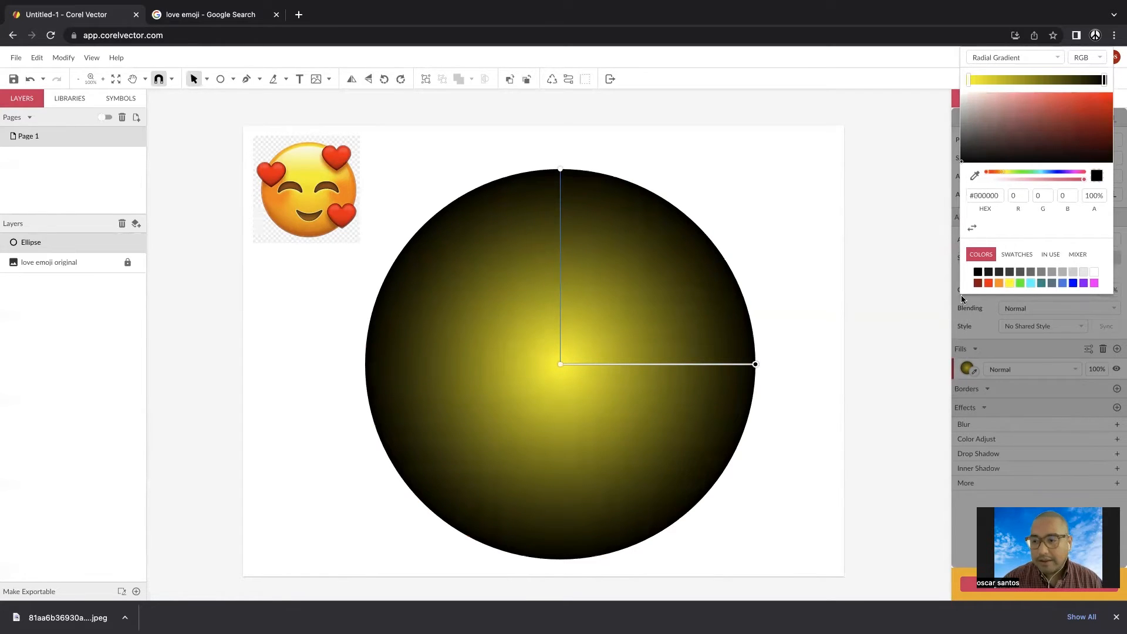
pyautogui.click(1000, 284)
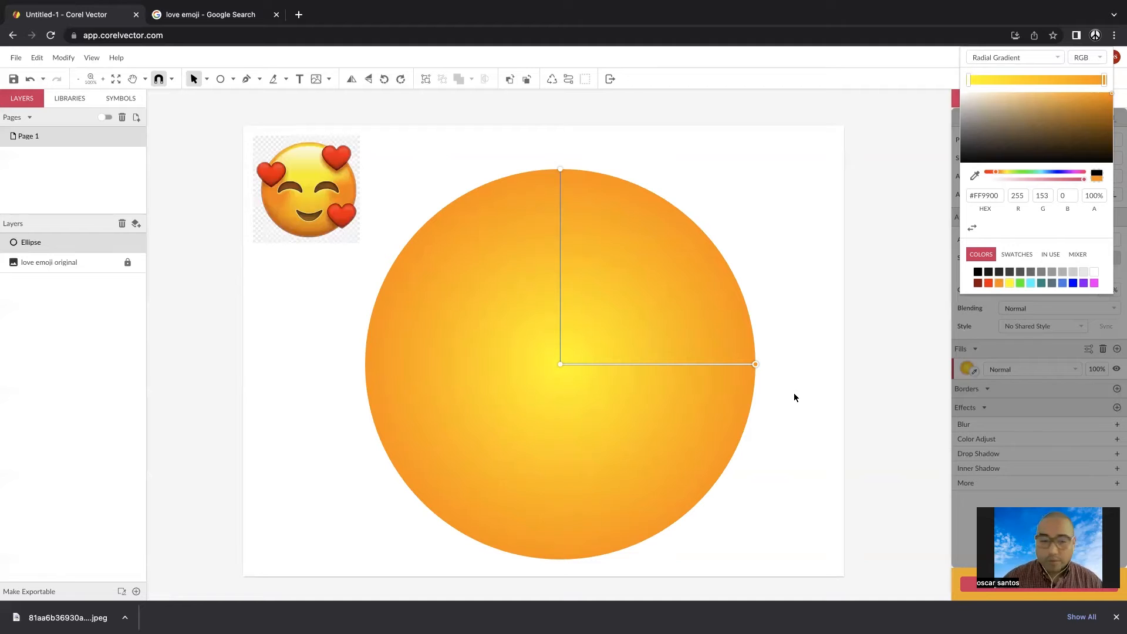
pyautogui.click(780, 295)
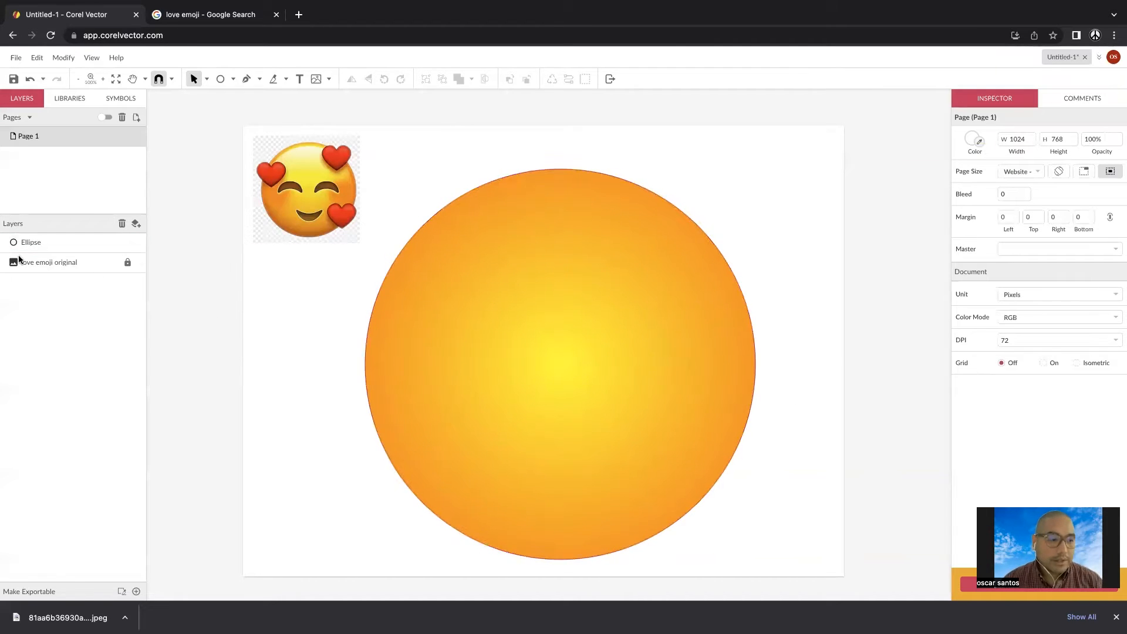
# Rename the face circle's layer as "face background" and lock it
pyautogui.click(32, 243)
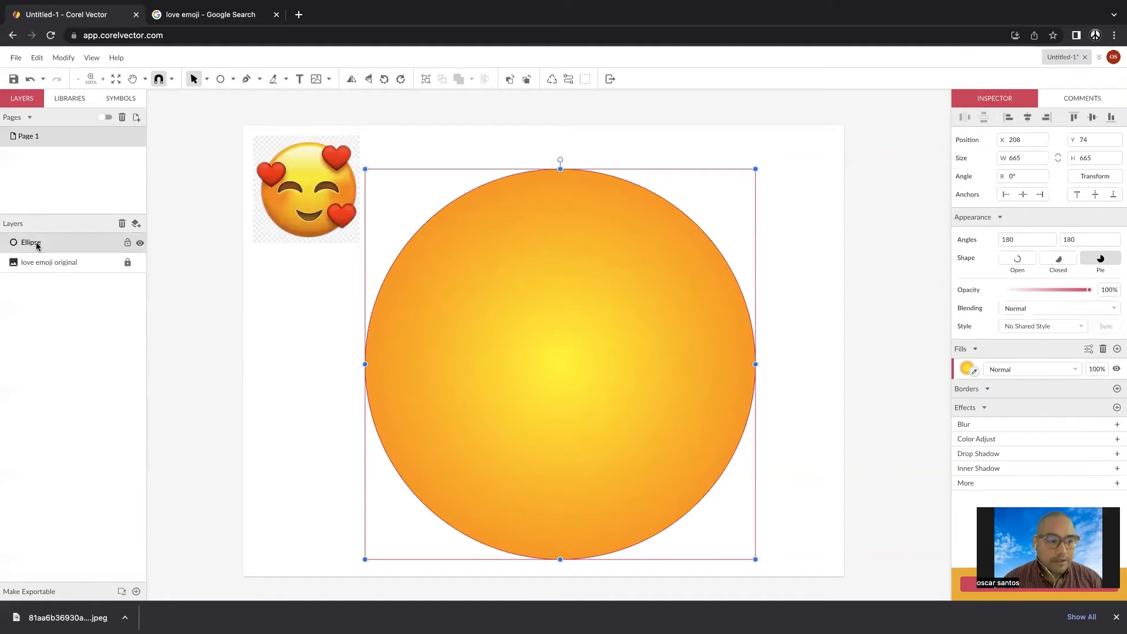
pyautogui.doubleClick(32, 244)
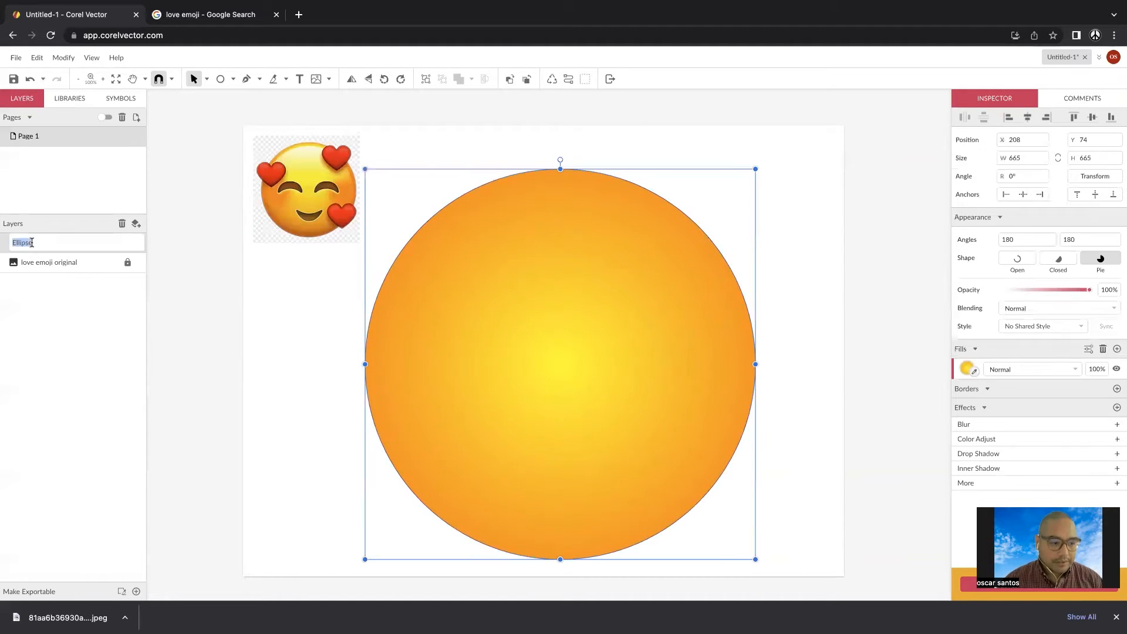
pyautogui.write('face background')
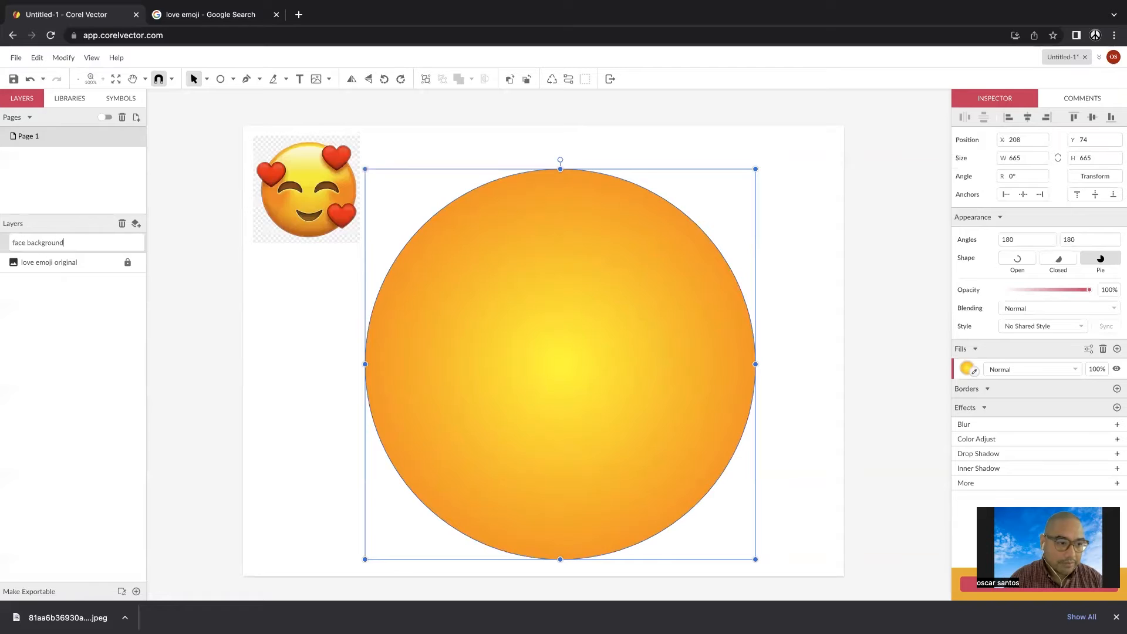
pyautogui.press('Return')
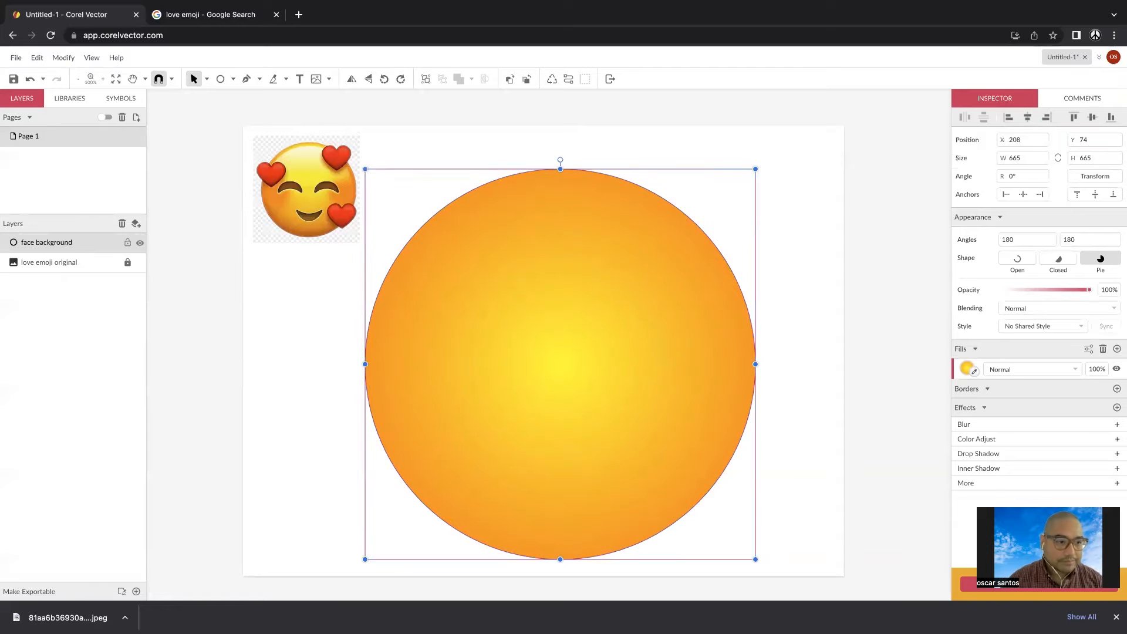
pyautogui.click(128, 245)
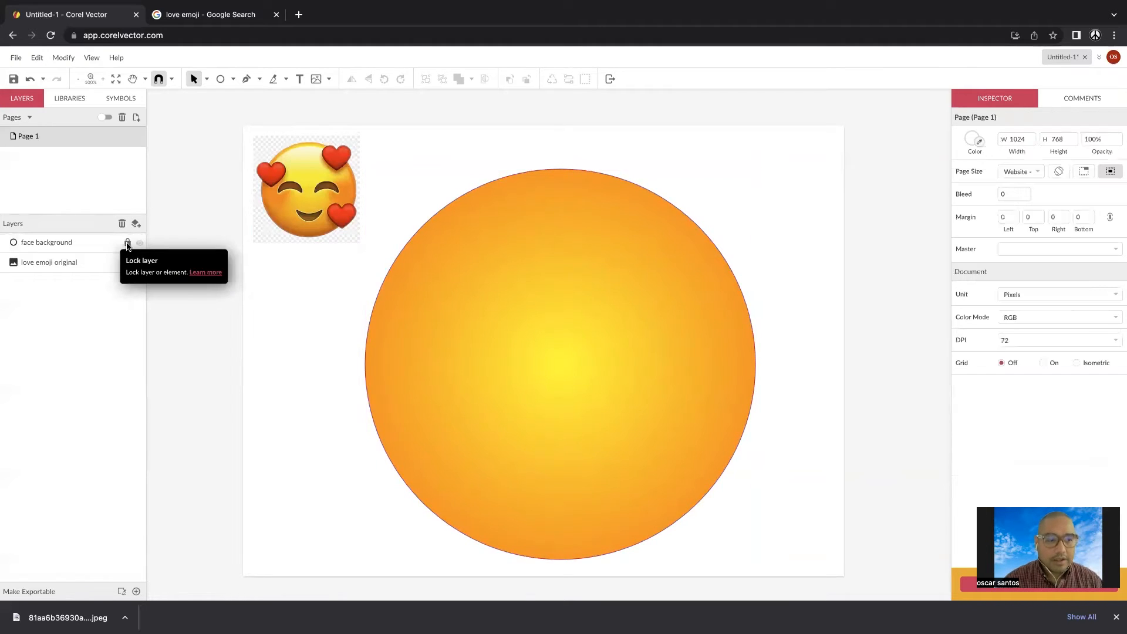
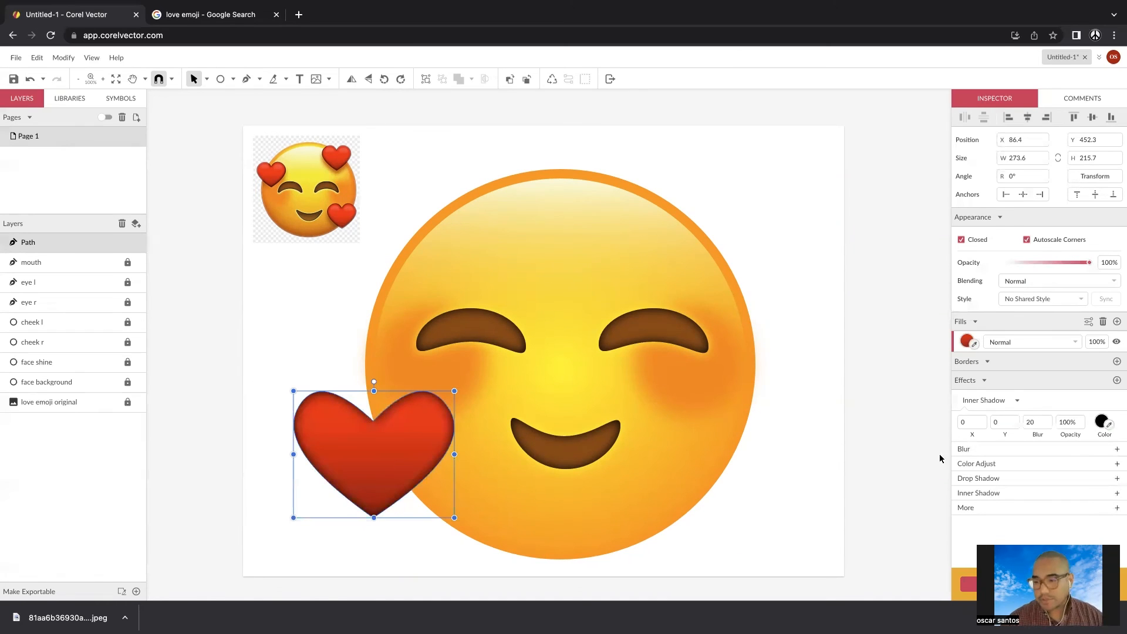
# Add a drop shadow with blur 20 to the heart, its colour sampled beside the upper-right heart of the reference emoji
pyautogui.click(981, 478)
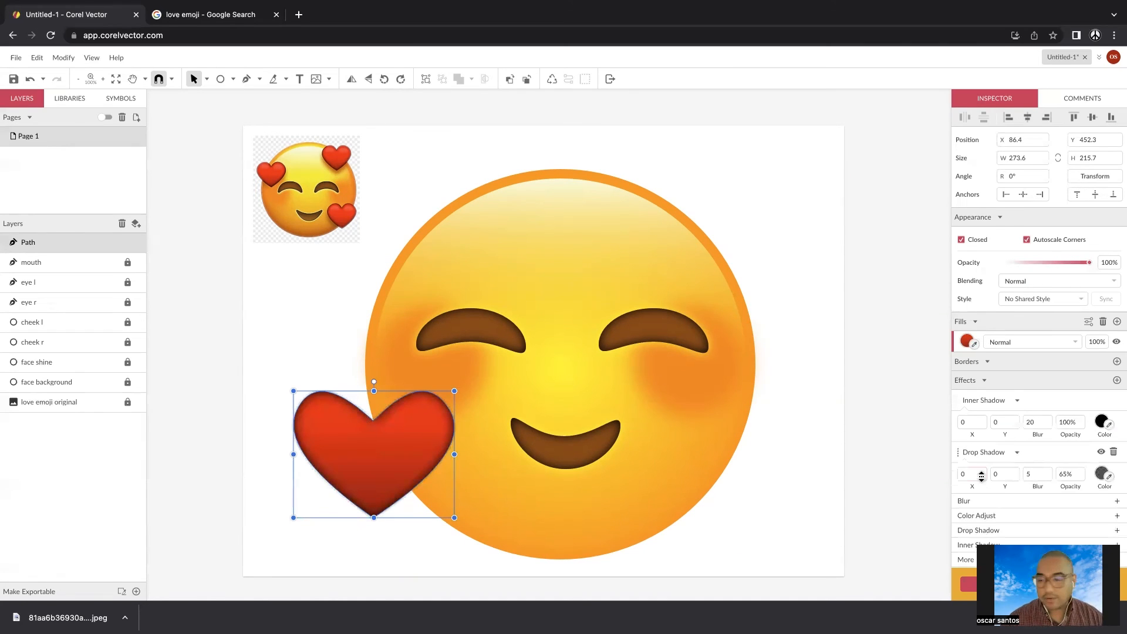
pyautogui.click(1107, 475)
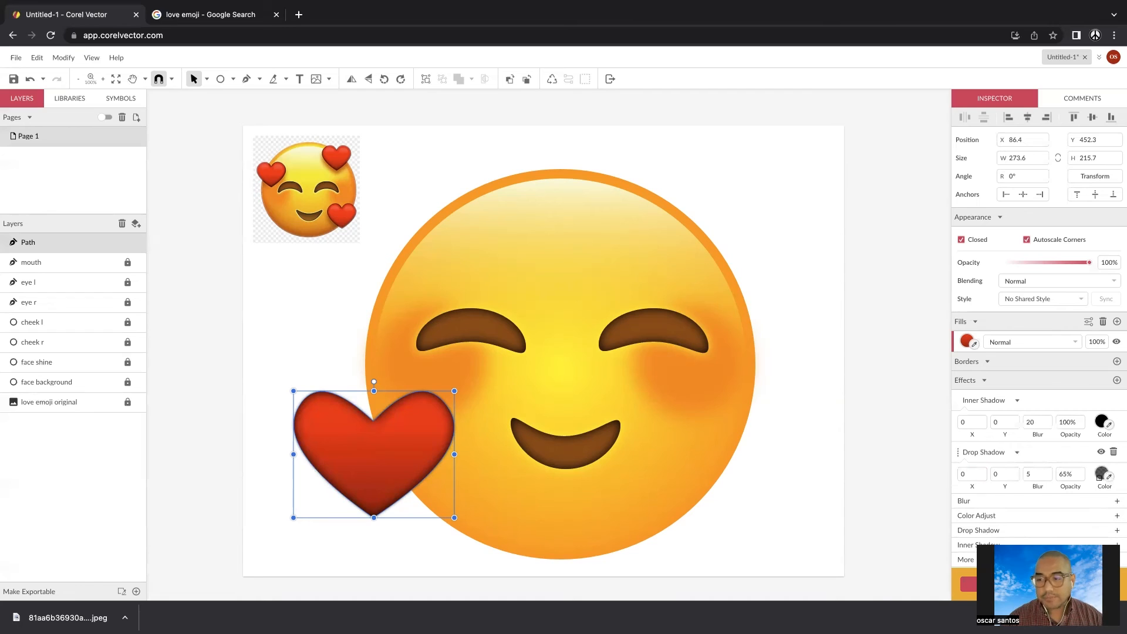
pyautogui.click(341, 168)
pyautogui.doubleClick(1034, 474)
pyautogui.write('20')
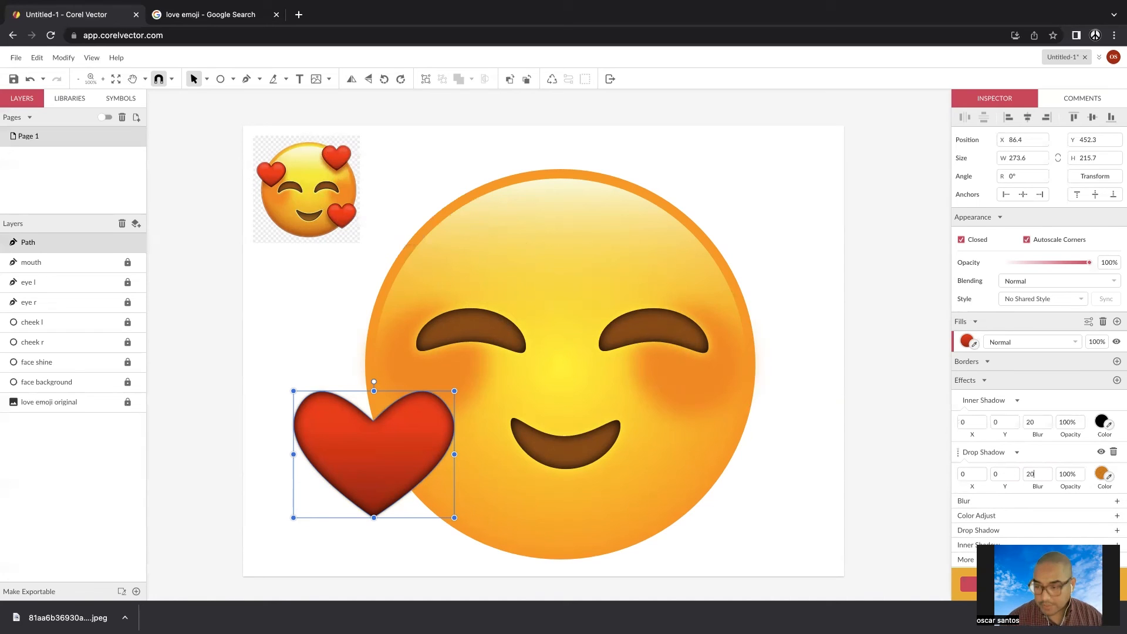
pyautogui.press('Return')
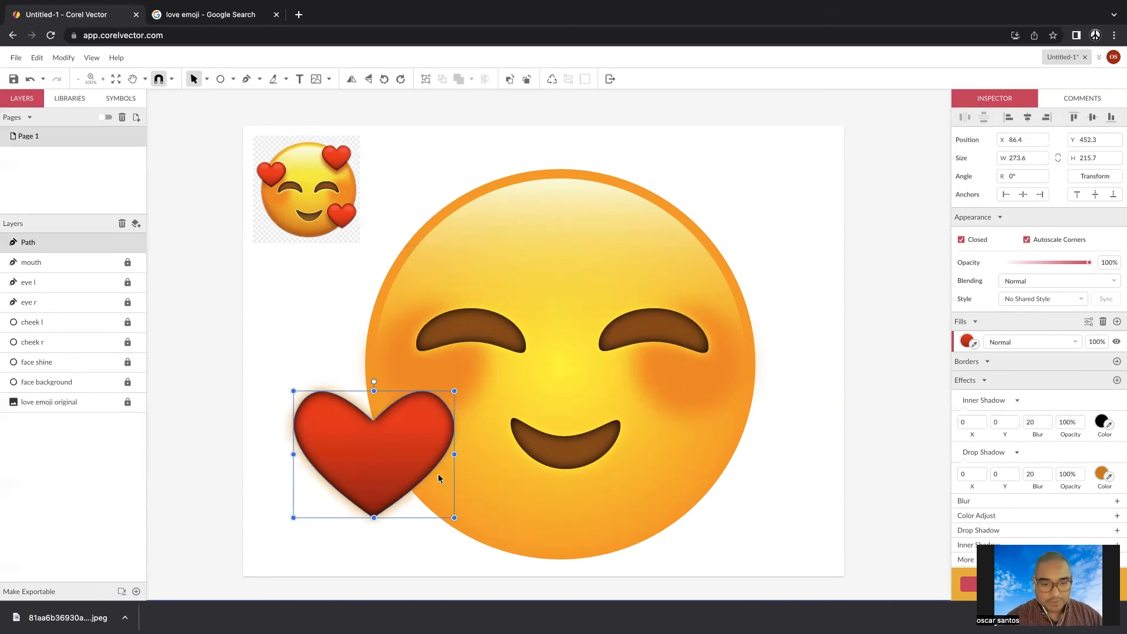
# Move the heart onto the face's upper-right edge and set its drop shadow's Y offset to 33
pyautogui.moveTo(417, 478); pyautogui.dragTo(692, 230)
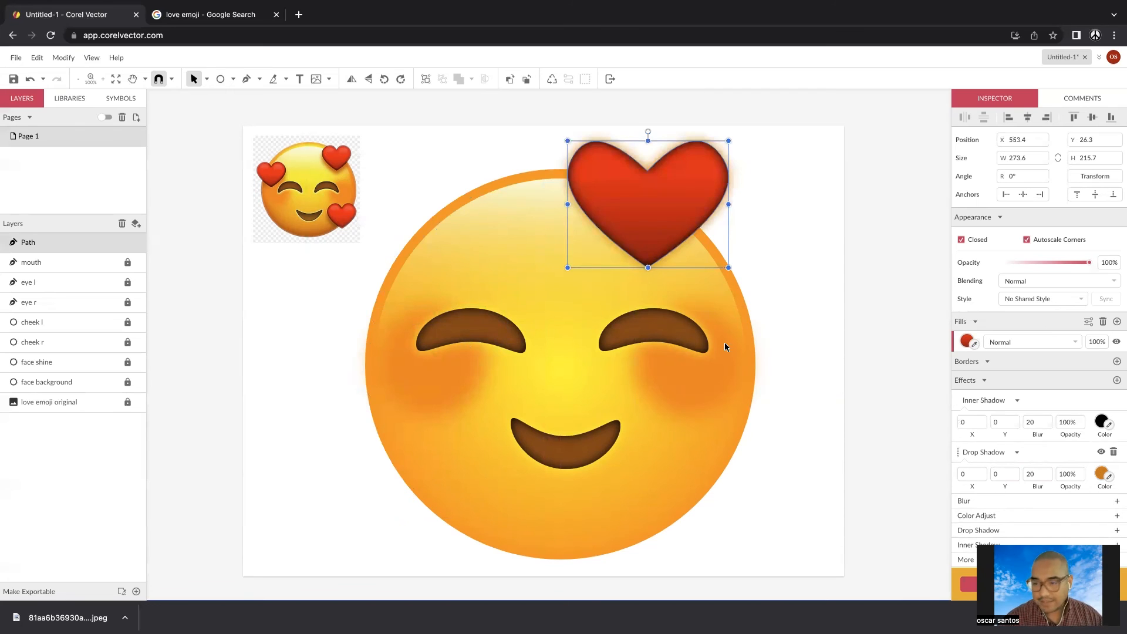
pyautogui.moveTo(1004, 477)
pyautogui.mouseDown()
pyautogui.moveTo(1002, 437)
pyautogui.moveTo(1000, 458)
pyautogui.mouseUp()
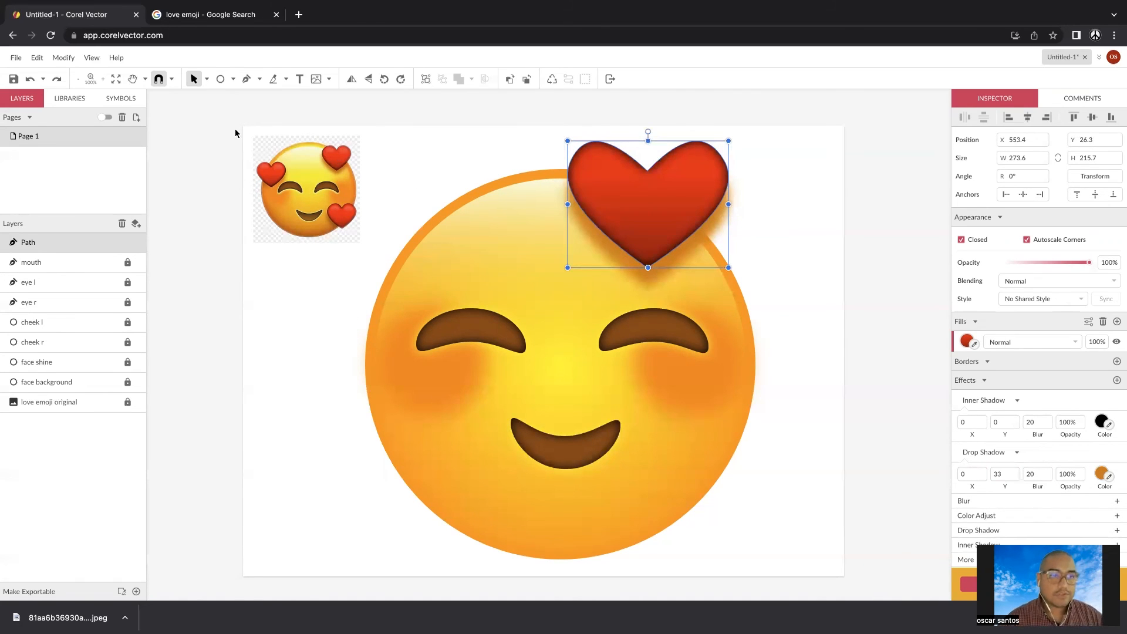
# Rename the heart path's layer as "heart"
pyautogui.click(233, 79)
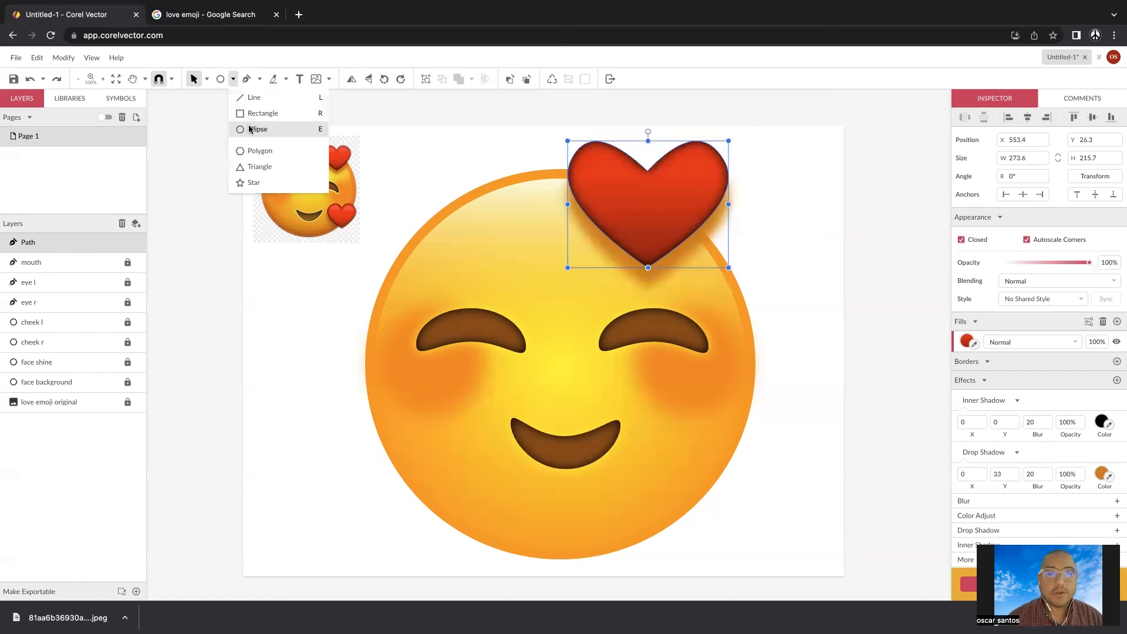
pyautogui.click(35, 244)
pyautogui.doubleClick(35, 242)
pyautogui.write('heart')
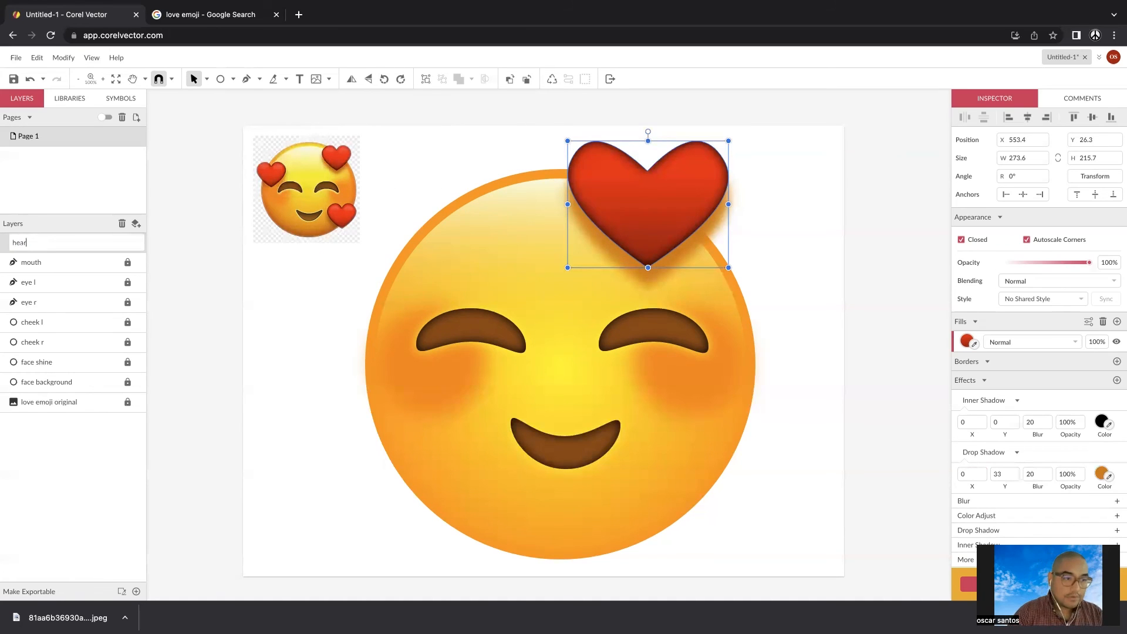
pyautogui.press('Return')
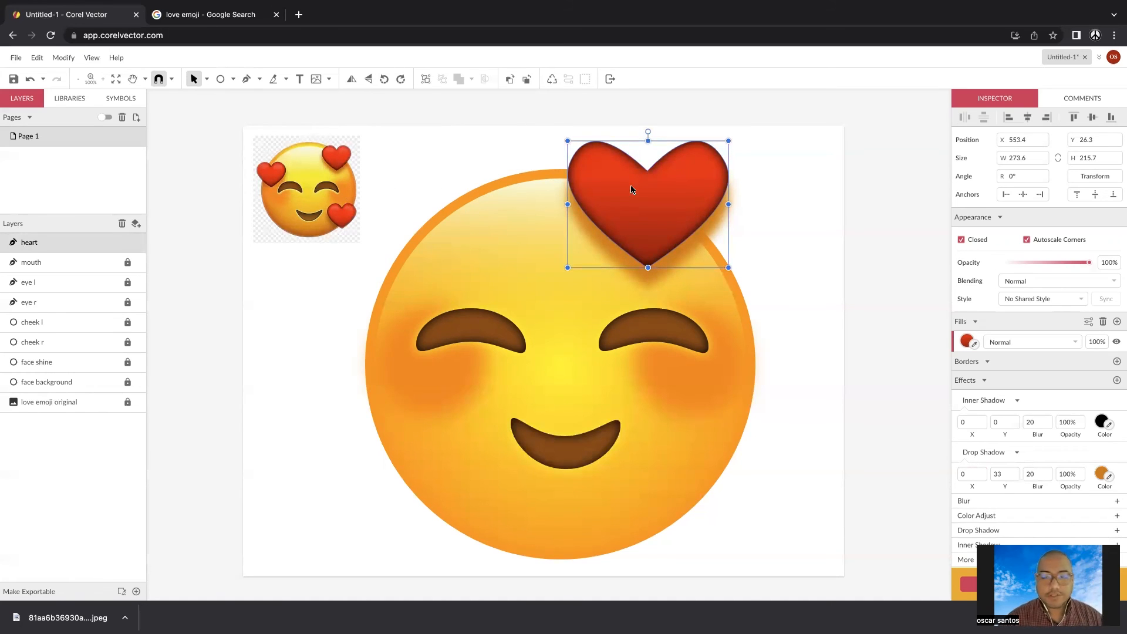
# Draw an ellipse about 89 by 72 px on the heart's right lobe and remove its inner shadow and drop shadow
pyautogui.click(233, 79)
pyautogui.click(253, 130)
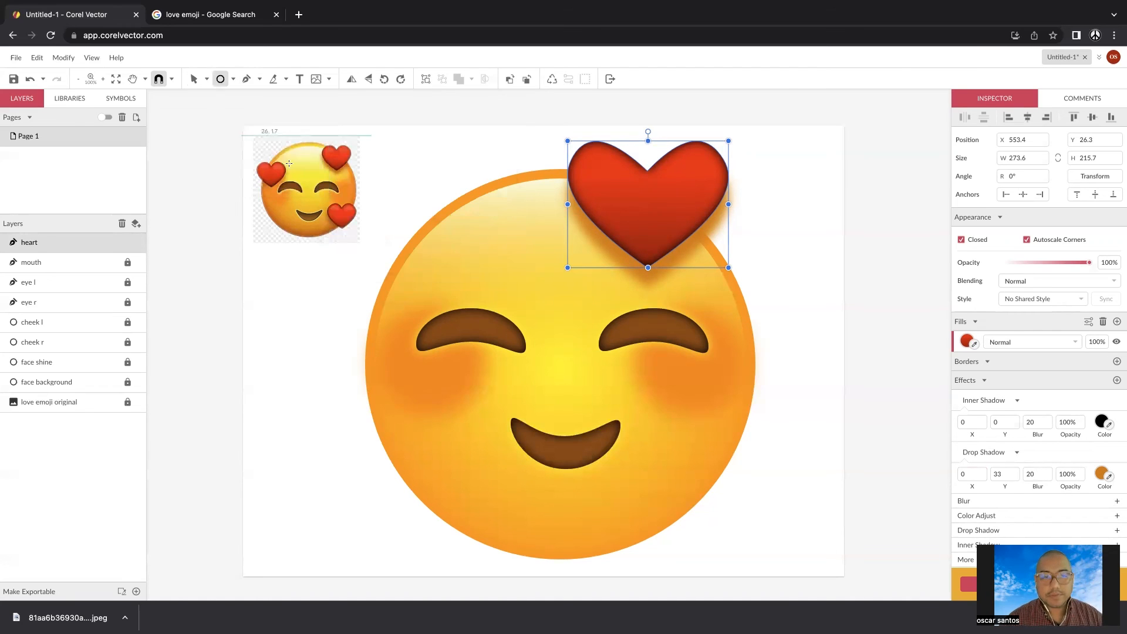
pyautogui.moveTo(668, 153); pyautogui.dragTo(719, 193)
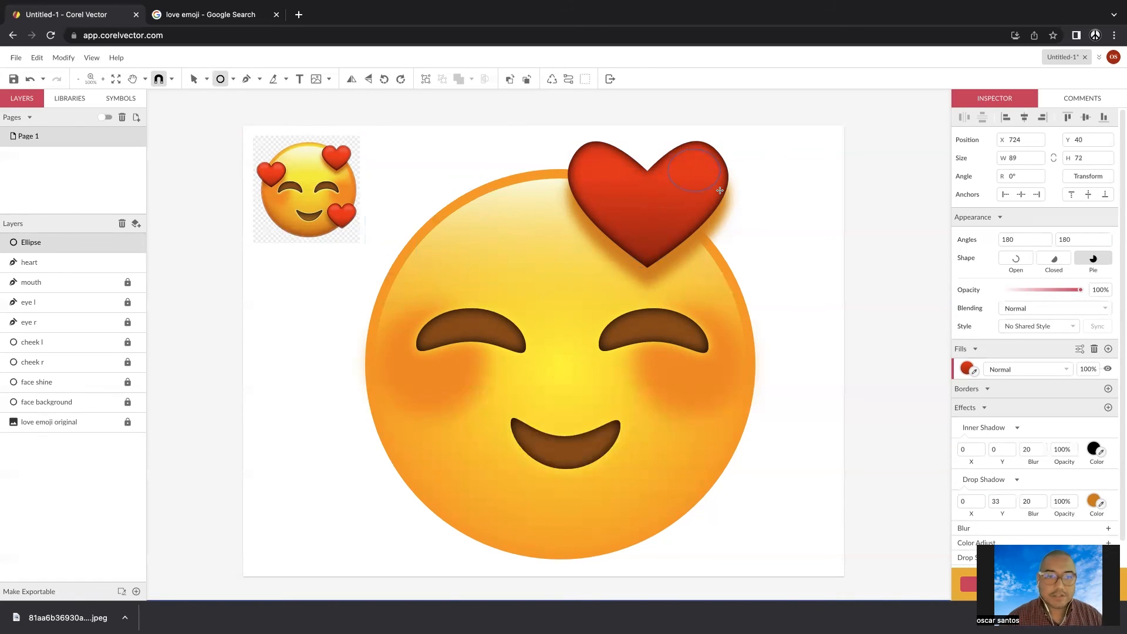
pyautogui.moveTo(720, 190); pyautogui.dragTo(721, 192)
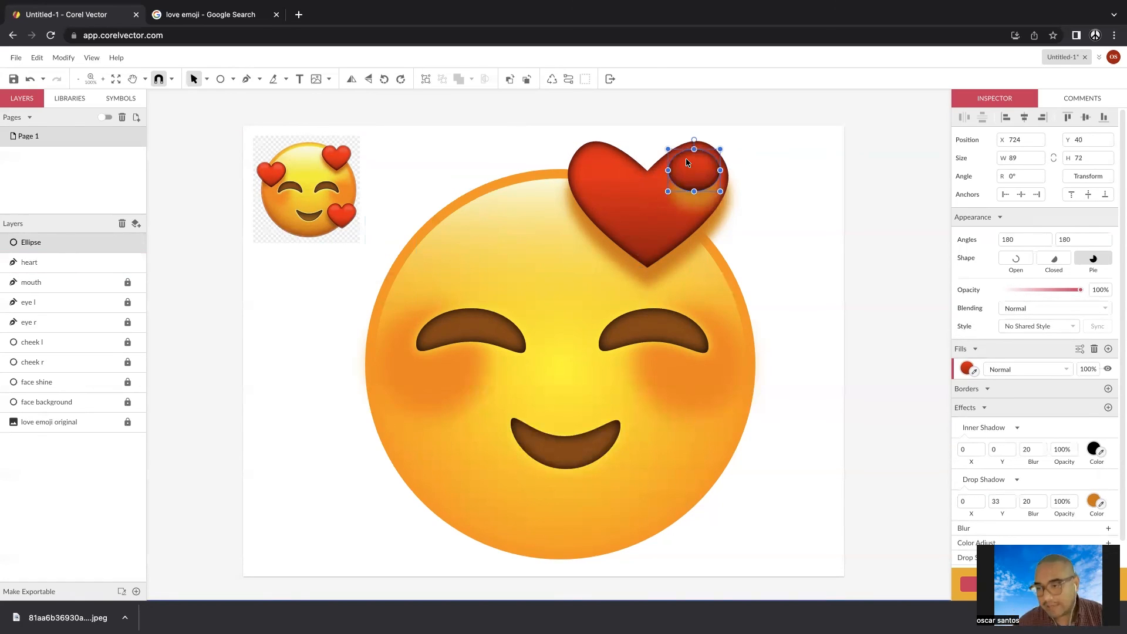
pyautogui.moveTo(1100, 440)
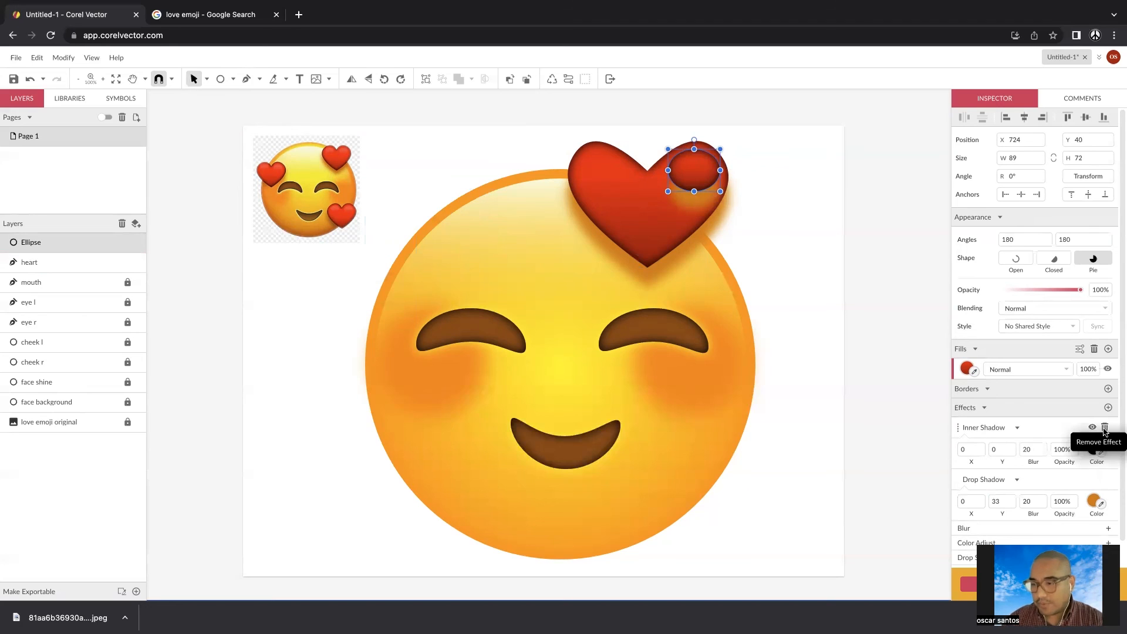
pyautogui.click(1104, 430)
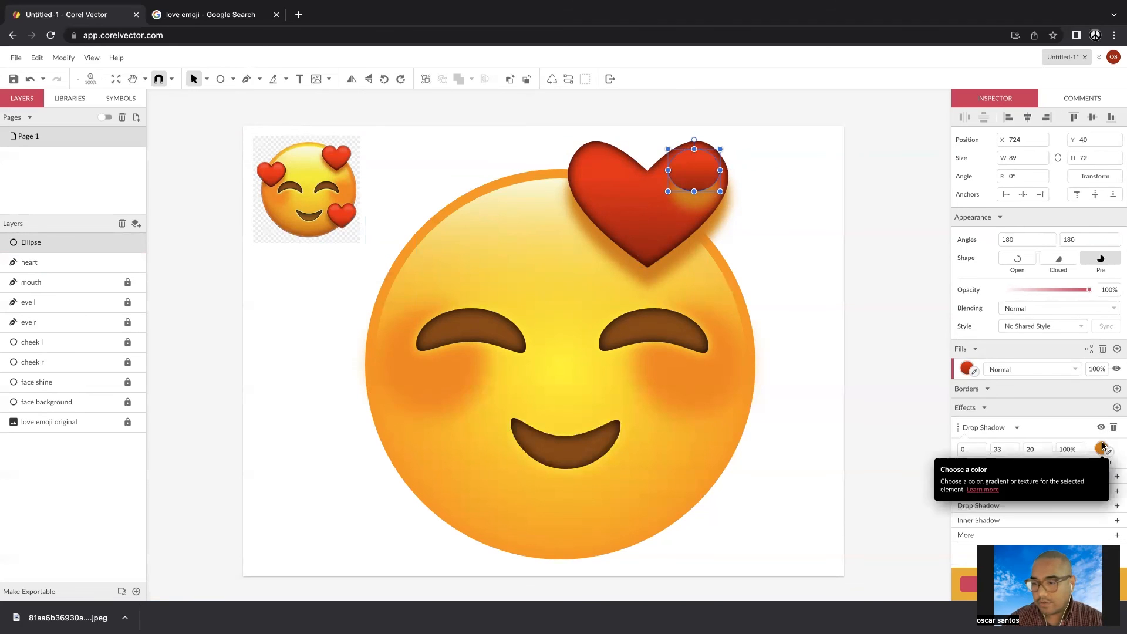
pyautogui.click(1115, 428)
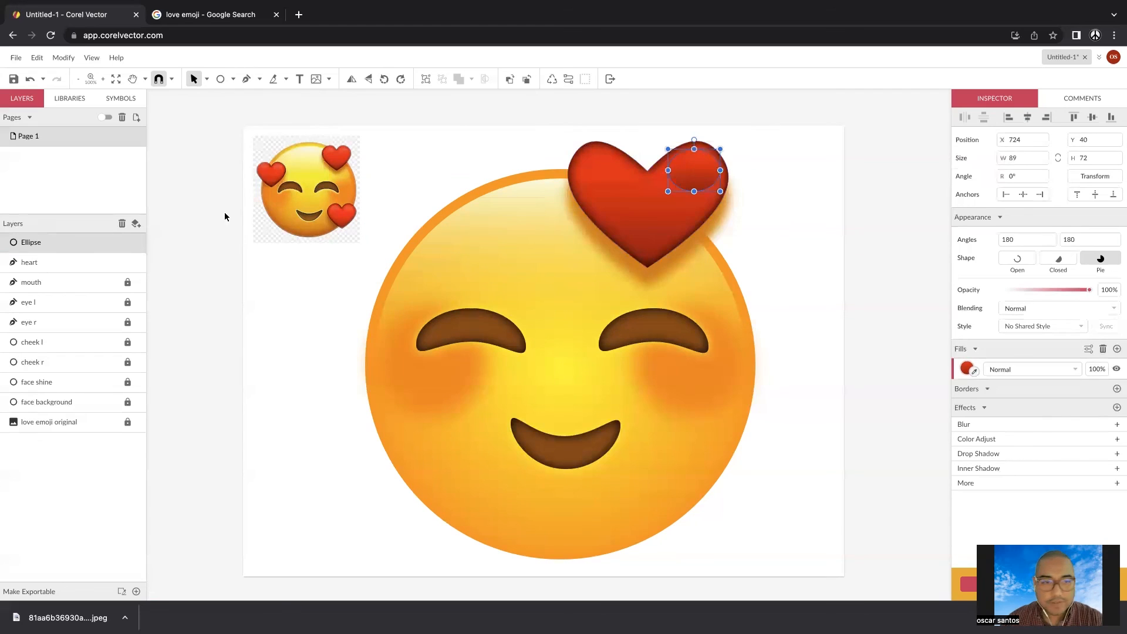
# Make both stops of the ellipse's linear gradient white (#FFFFFF) and reduce the lower stop's alpha to 5%
pyautogui.click(966, 368)
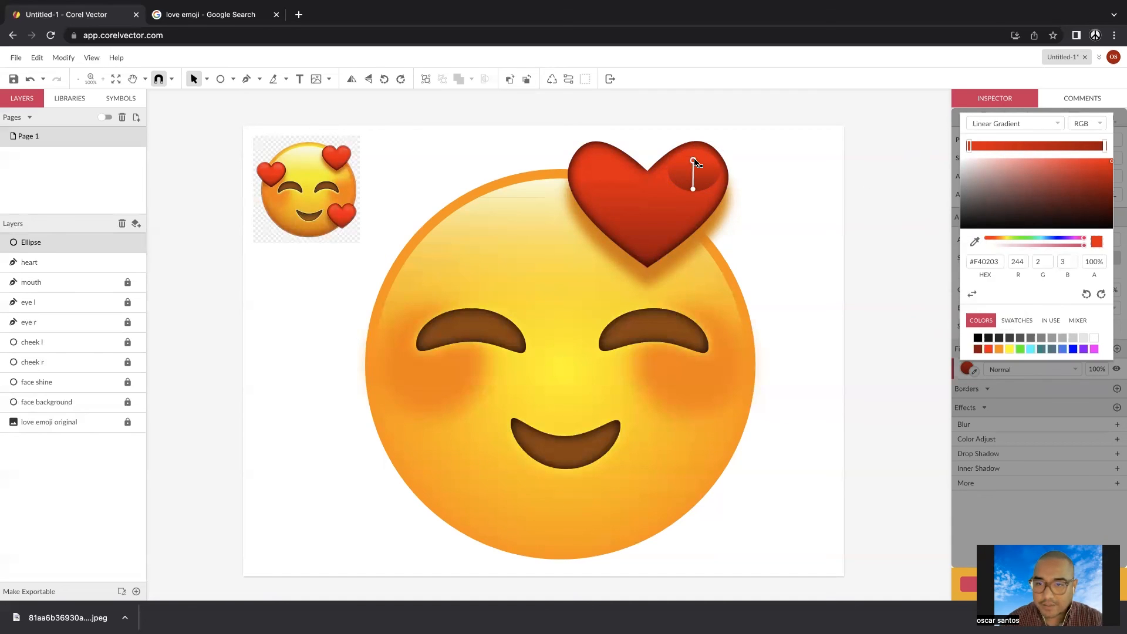
pyautogui.click(1094, 338)
pyautogui.click(694, 189)
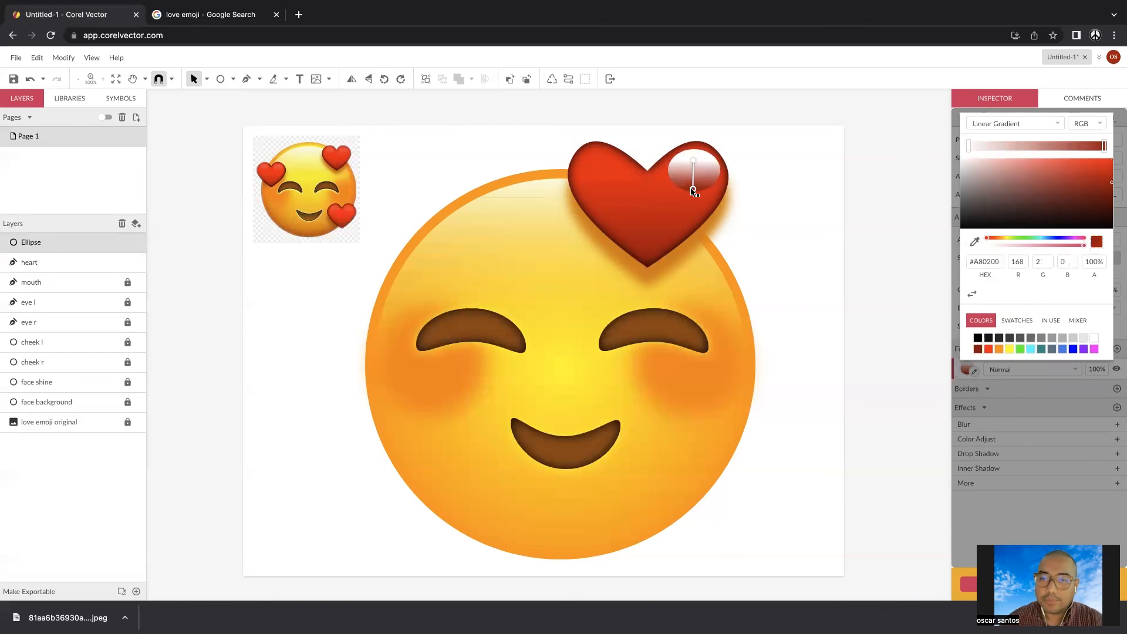
pyautogui.click(1093, 339)
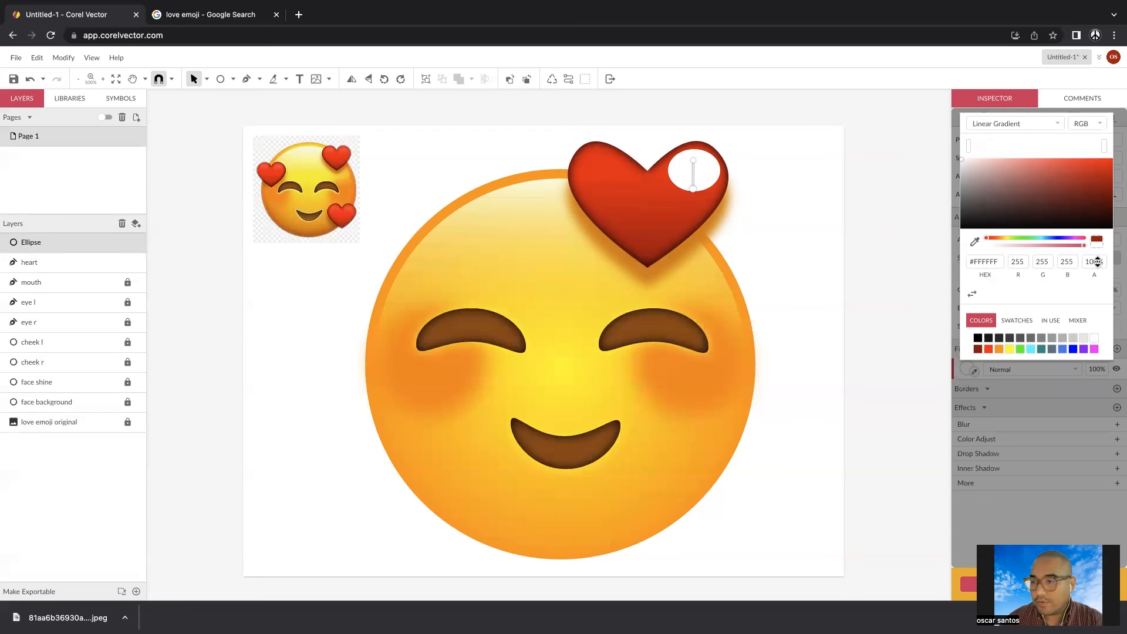
pyautogui.doubleClick(1092, 261)
pyautogui.write('5')
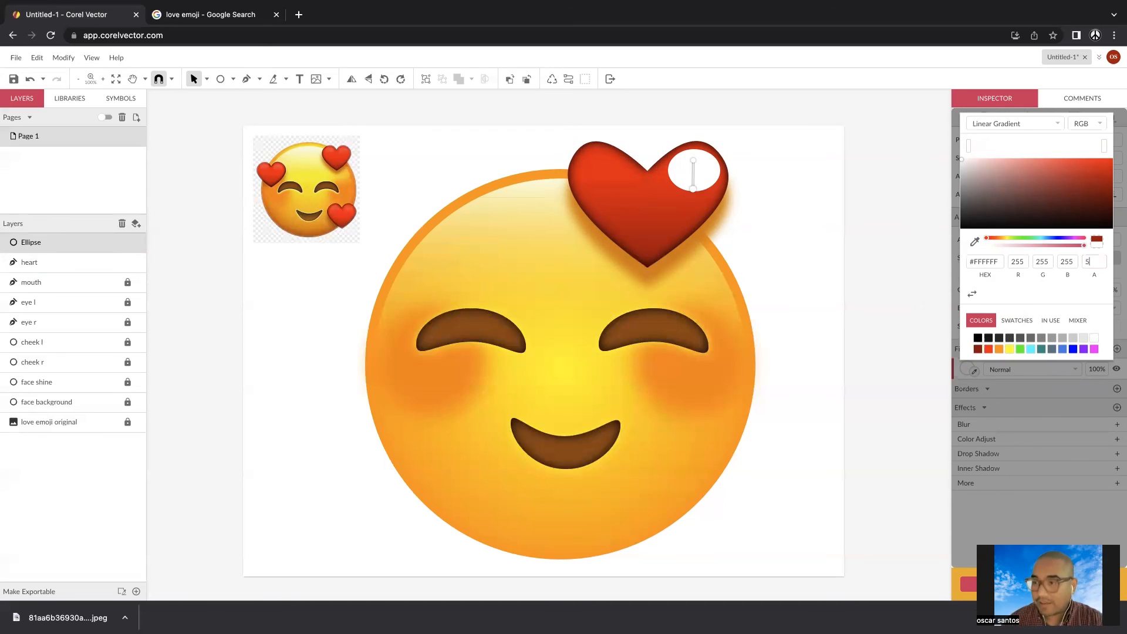
pyautogui.press('Return')
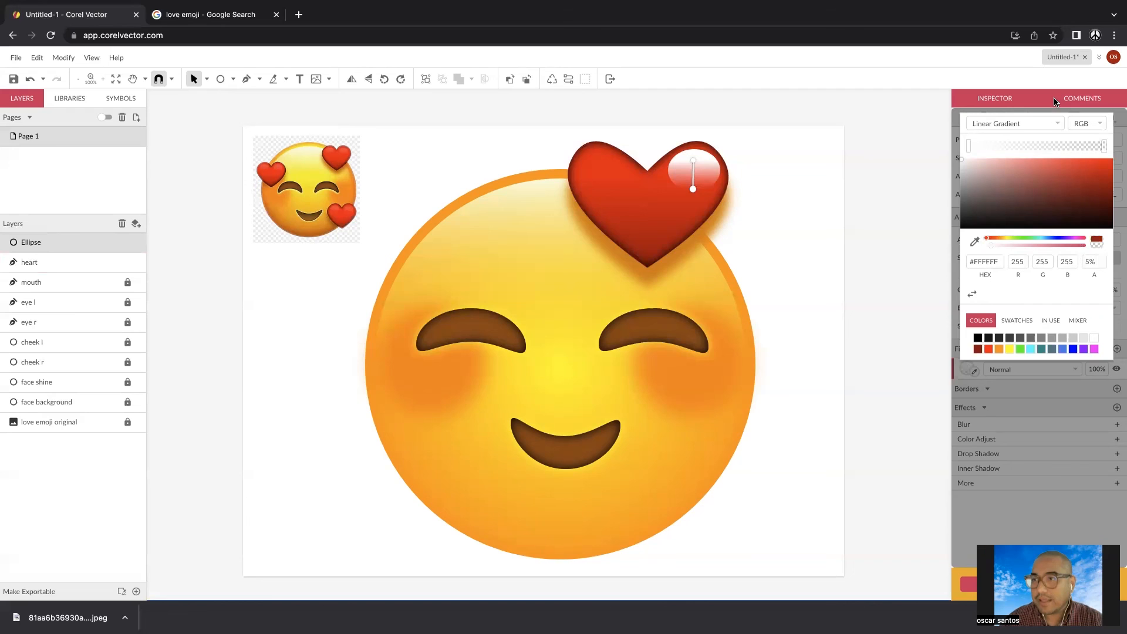
pyautogui.click(1119, 219)
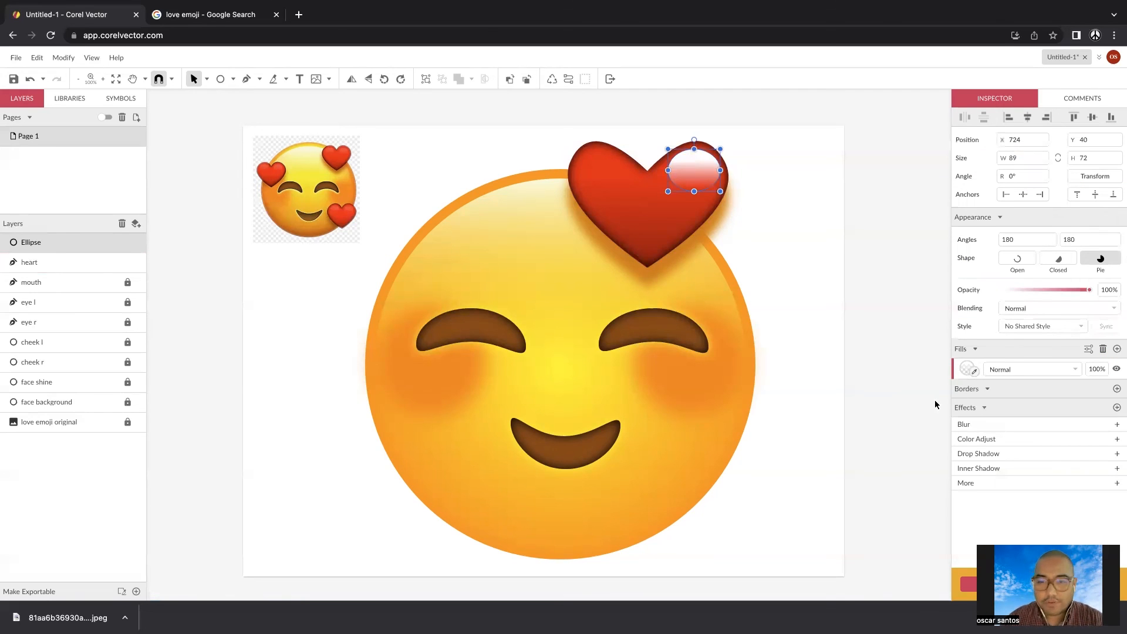
# Add a blur with radius 12.6 to the highlight ellipse and lower its fill opacity to 48%
pyautogui.click(988, 429)
pyautogui.moveTo(975, 451); pyautogui.dragTo(982, 450)
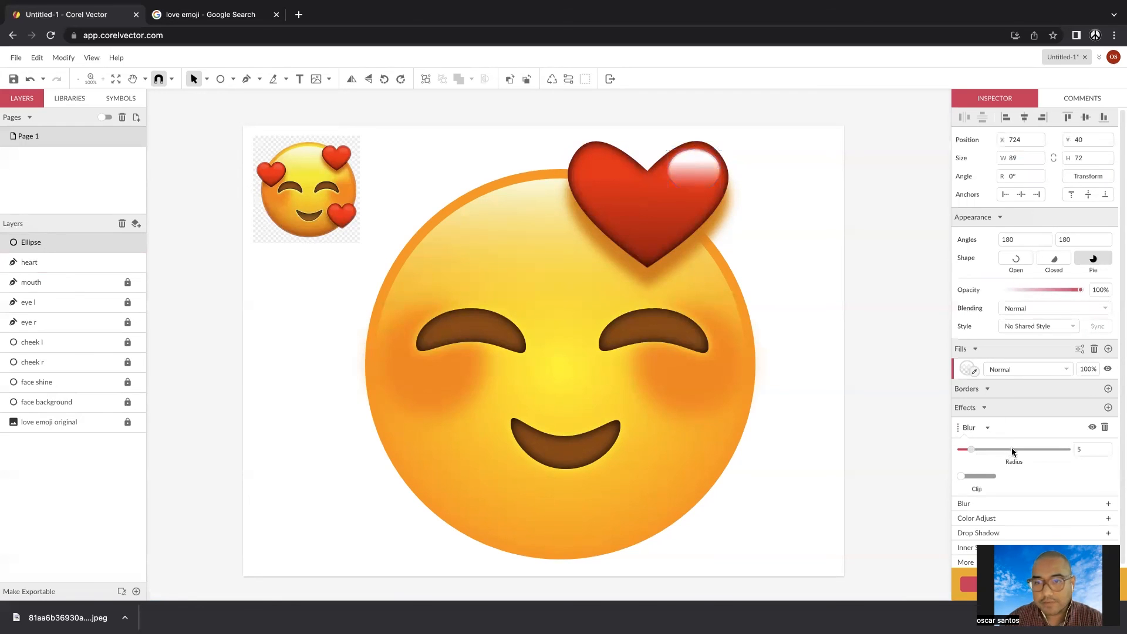
pyautogui.moveTo(973, 448)
pyautogui.mouseDown()
pyautogui.moveTo(1000, 446)
pyautogui.moveTo(988, 449)
pyautogui.mouseUp()
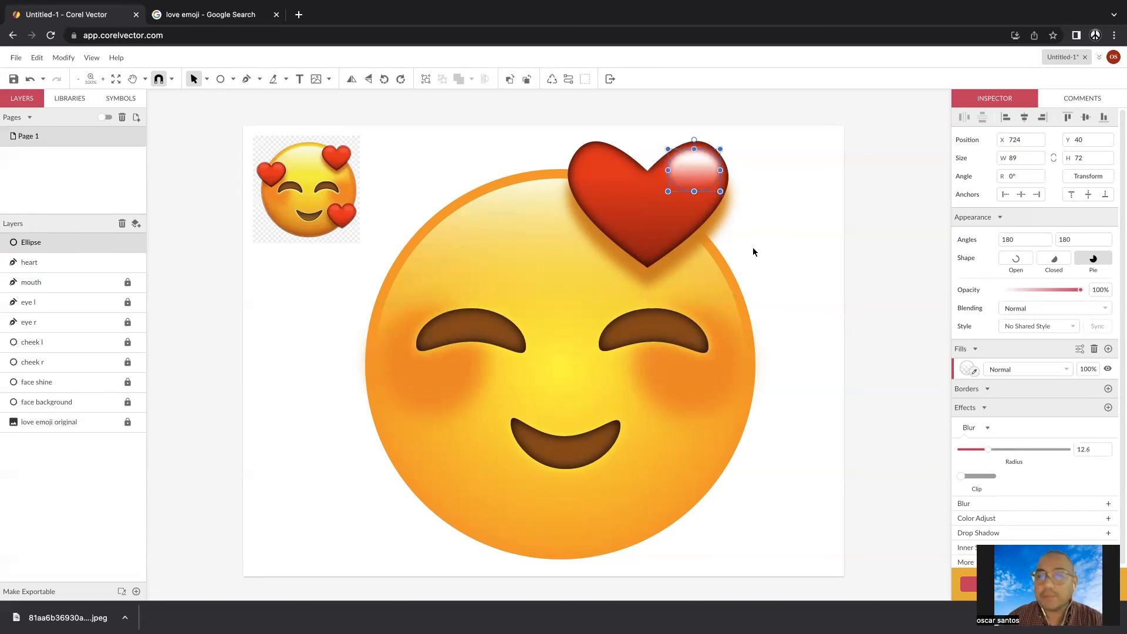
pyautogui.scroll(1, 773, 229)
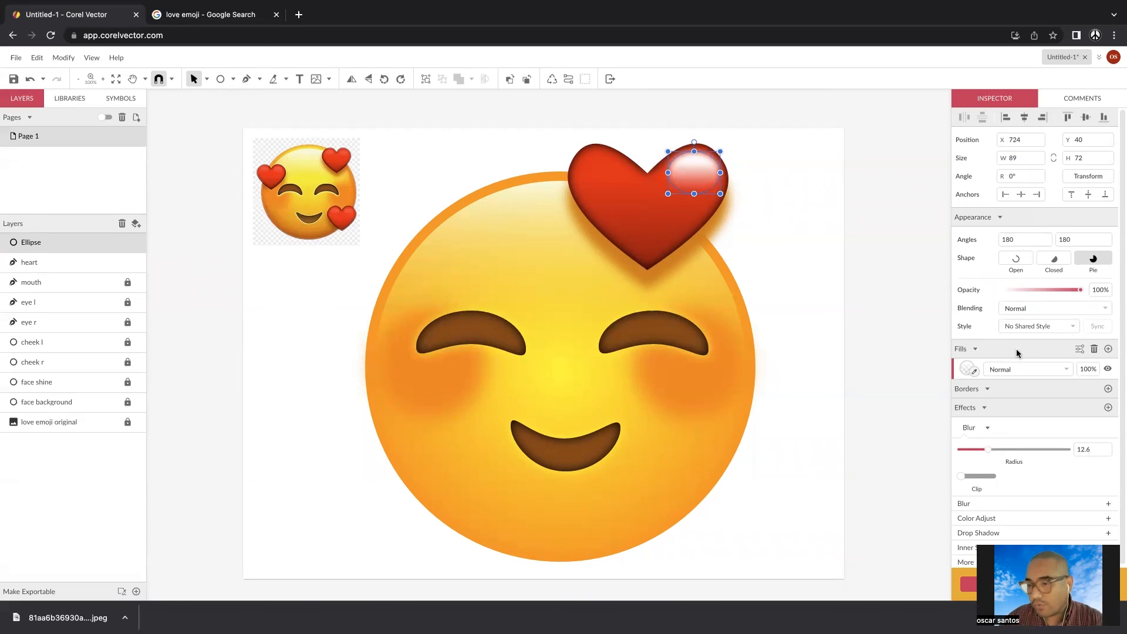
pyautogui.moveTo(1081, 361); pyautogui.dragTo(1088, 401)
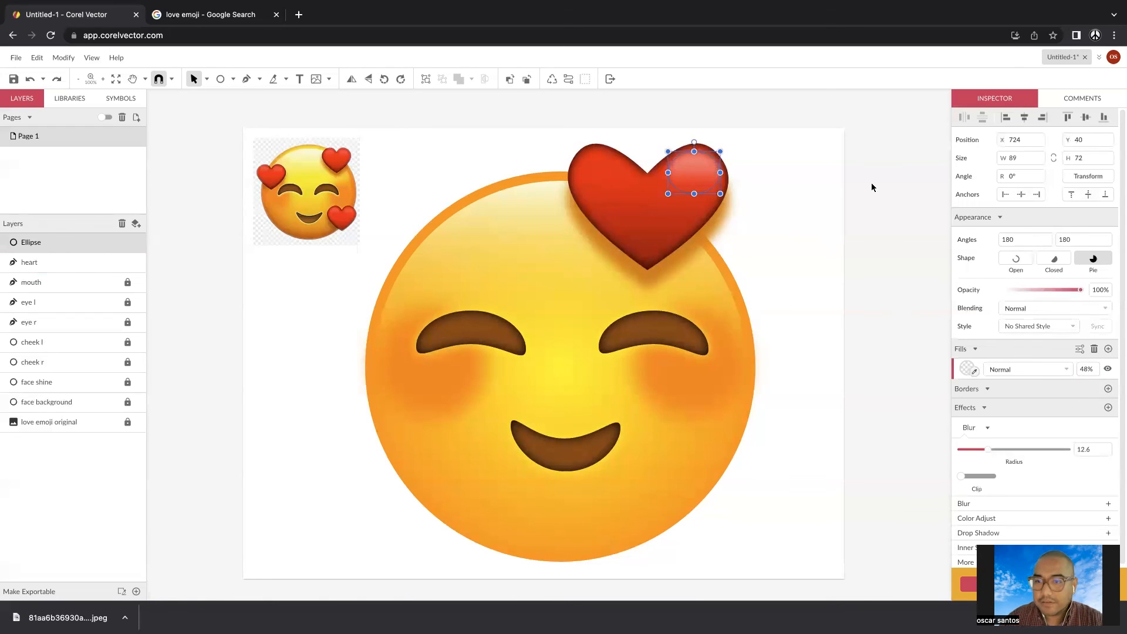
pyautogui.click(771, 229)
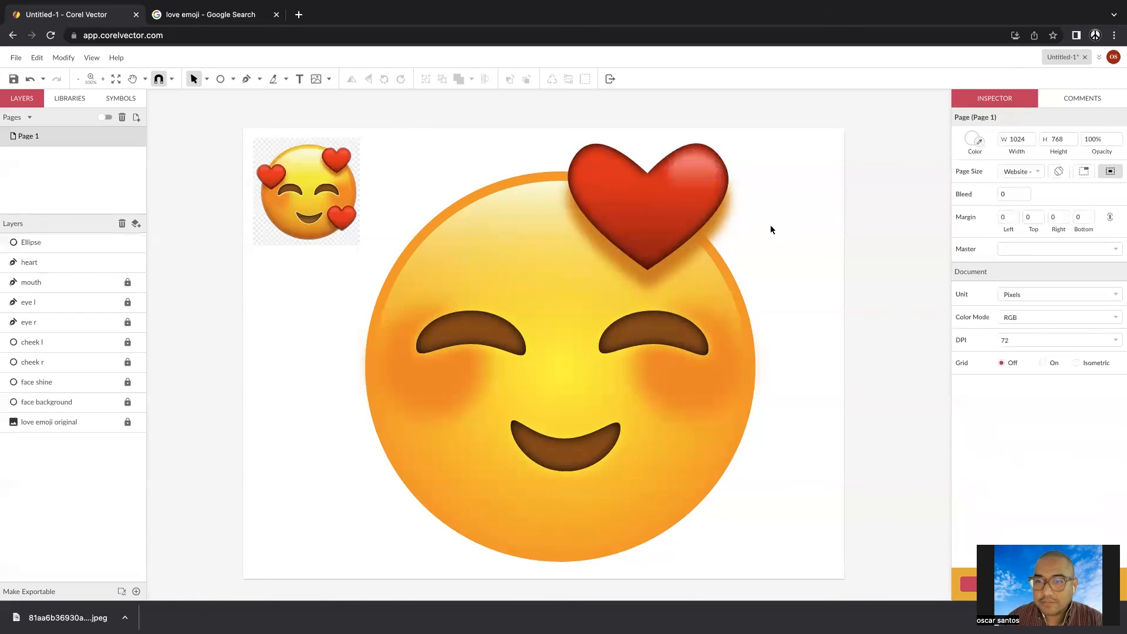
# Duplicate the highlight ellipse and place the copy on the heart's left lobe, at about X 561.5, Y 40
pyautogui.click(705, 172)
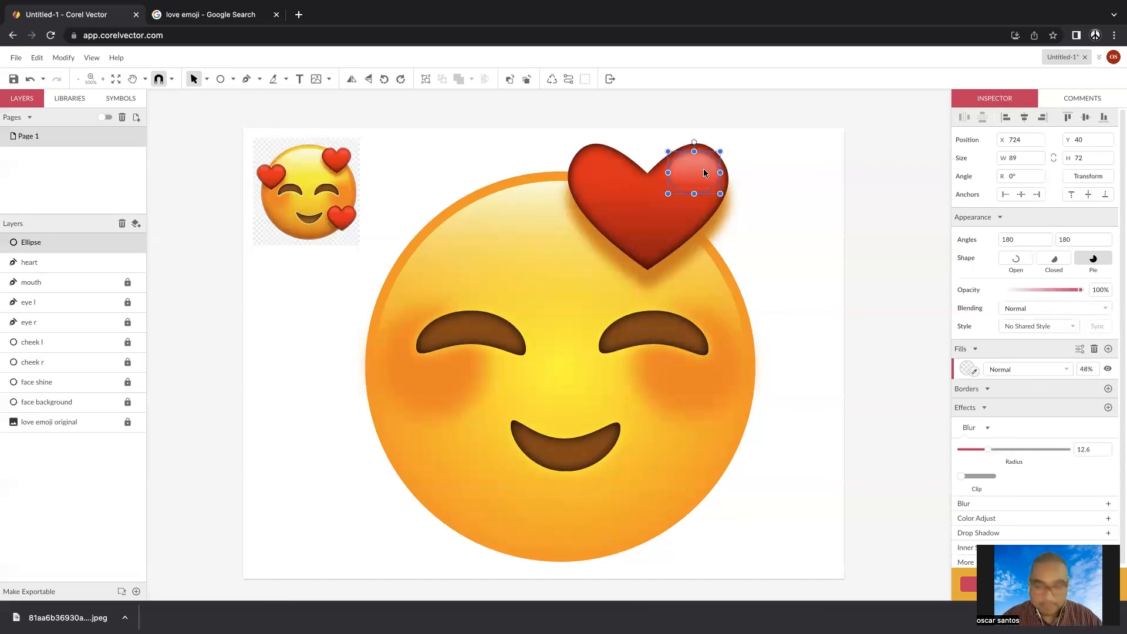
pyautogui.press('super+c')
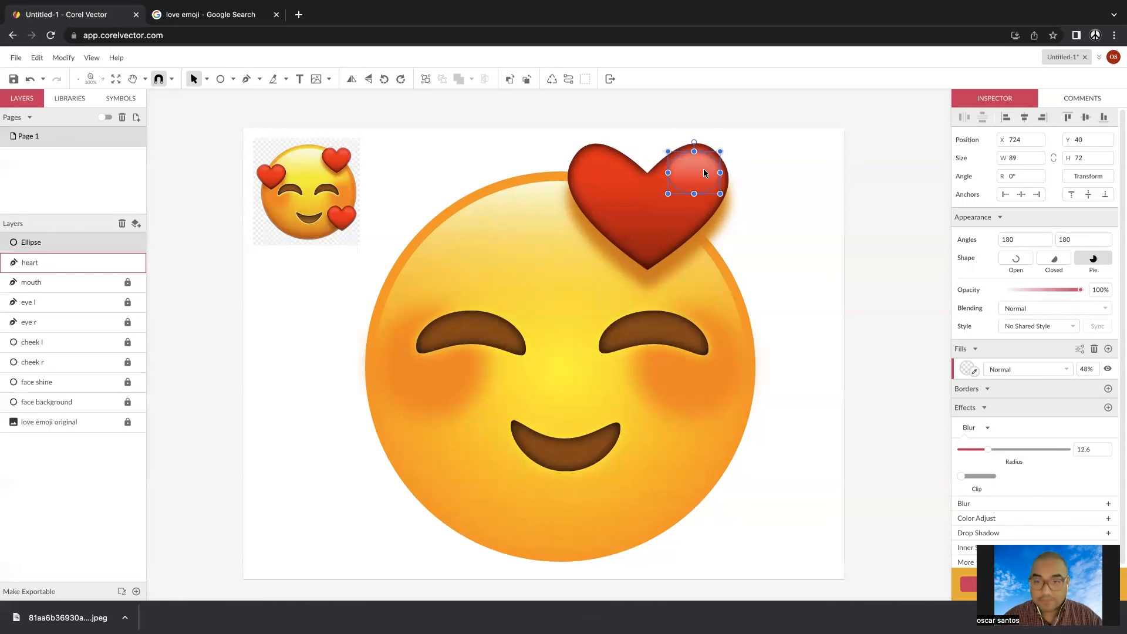
pyautogui.press('super+v')
pyautogui.moveTo(694, 174); pyautogui.dragTo(611, 176)
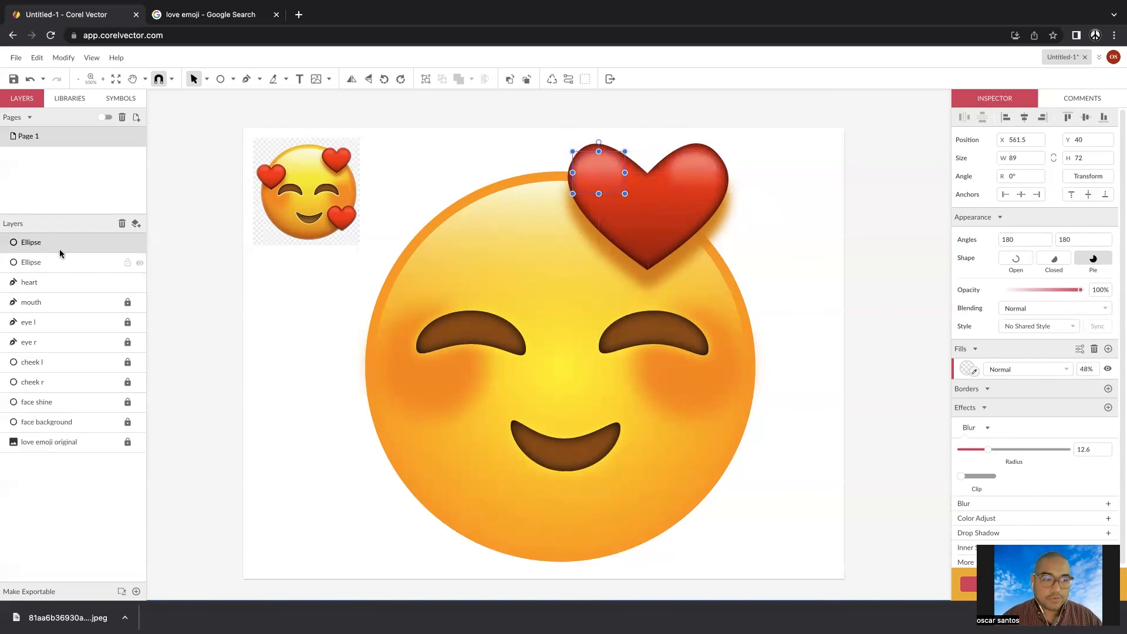
# Rename the upper ellipse layer as "heart shine r" and the one below it as "heart shine l"
pyautogui.doubleClick(31, 242)
pyautogui.write('shine r')
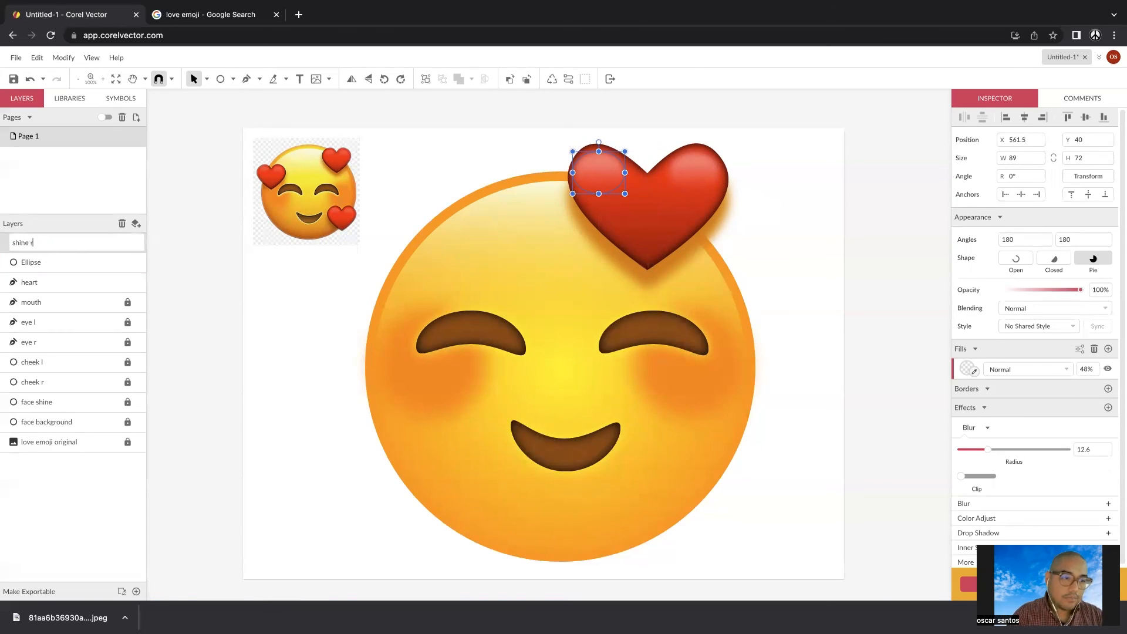
pyautogui.write('eart shine r')
pyautogui.press('Return')
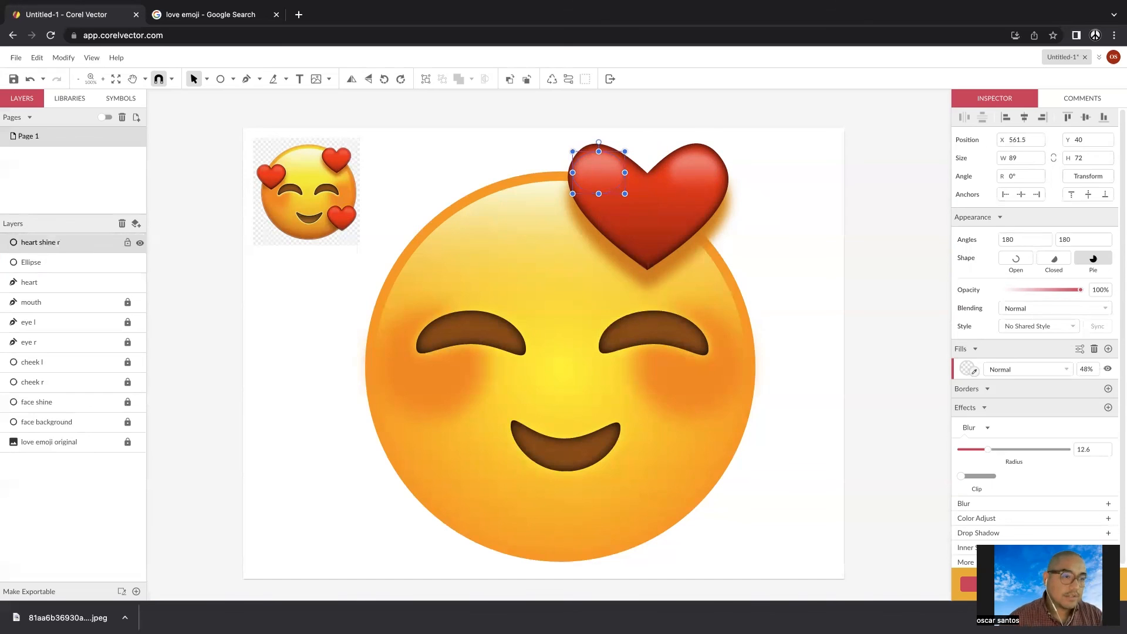
pyautogui.doubleClick(30, 263)
pyautogui.write('heart shine l')
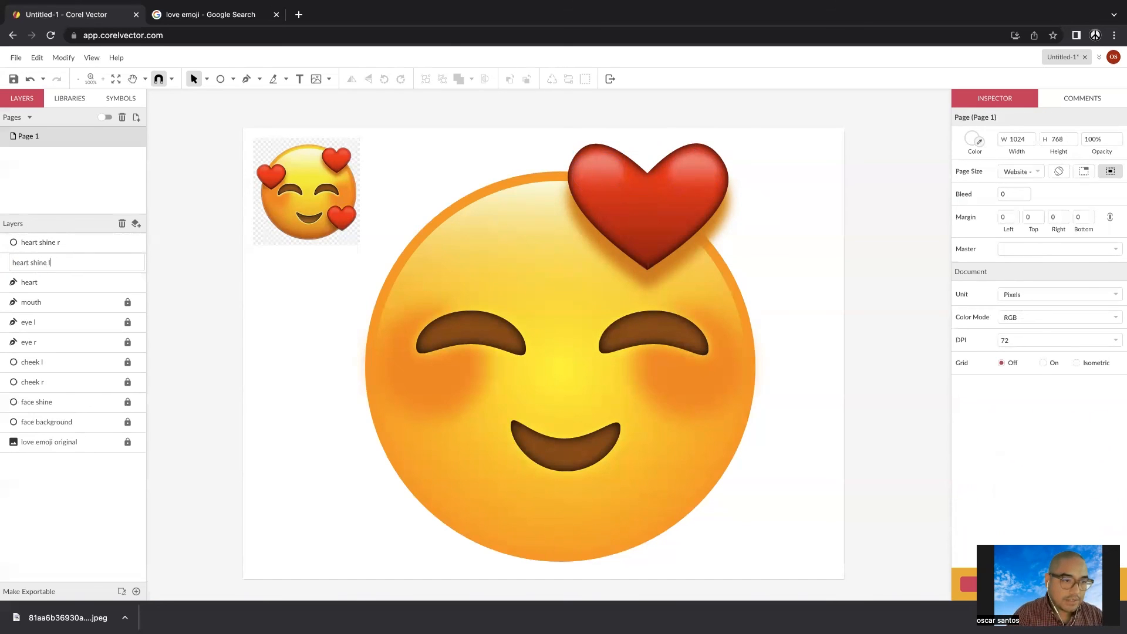
pyautogui.press('Return')
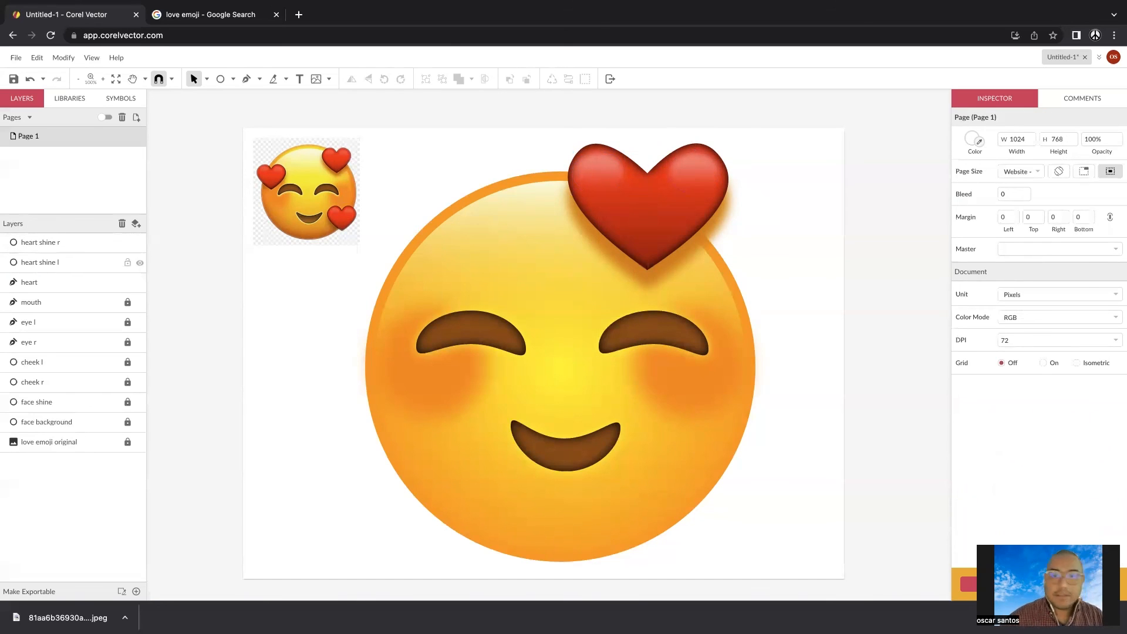
# Group the heart together with its two shine ellipses
pyautogui.click(30, 283)
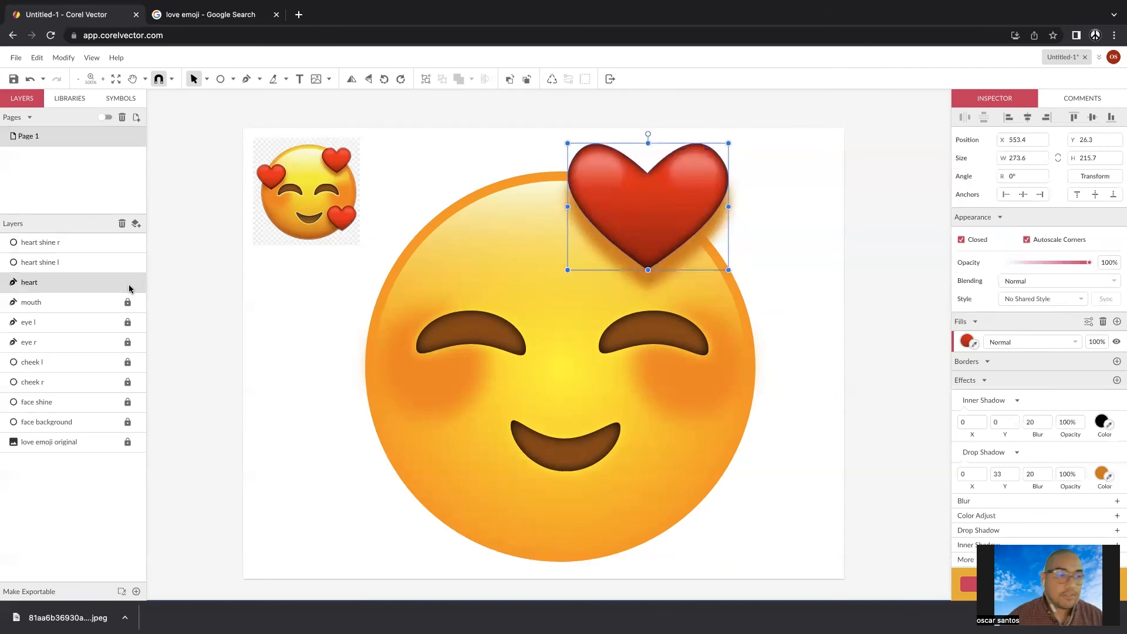
pyautogui.moveTo(760, 149); pyautogui.dragTo(561, 244)
pyautogui.moveTo(762, 135); pyautogui.dragTo(536, 274)
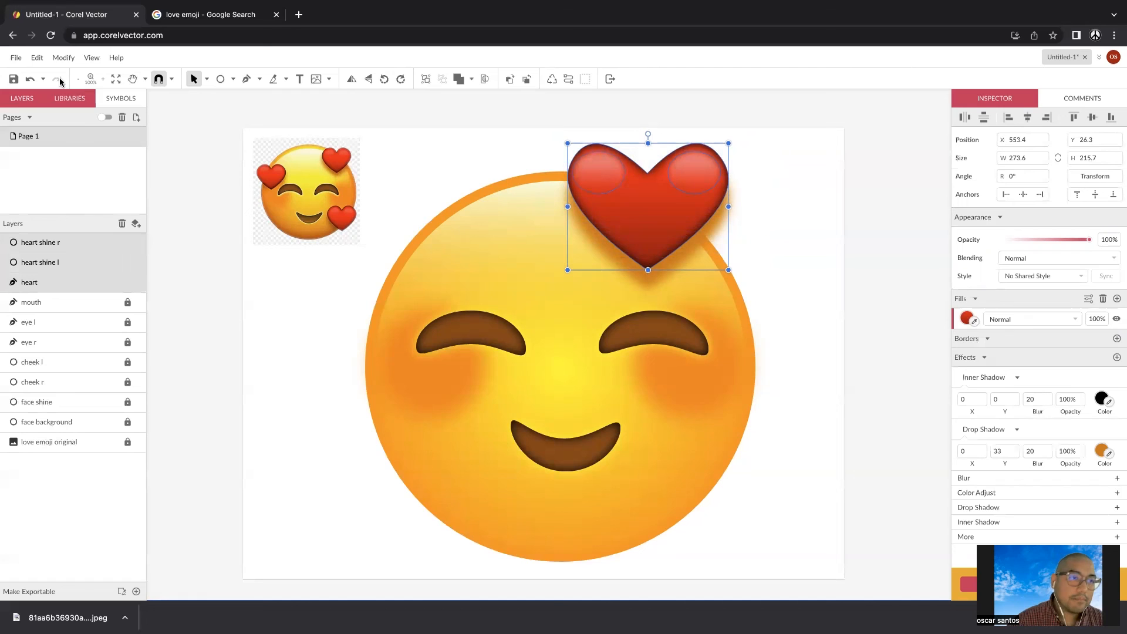
pyautogui.click(63, 57)
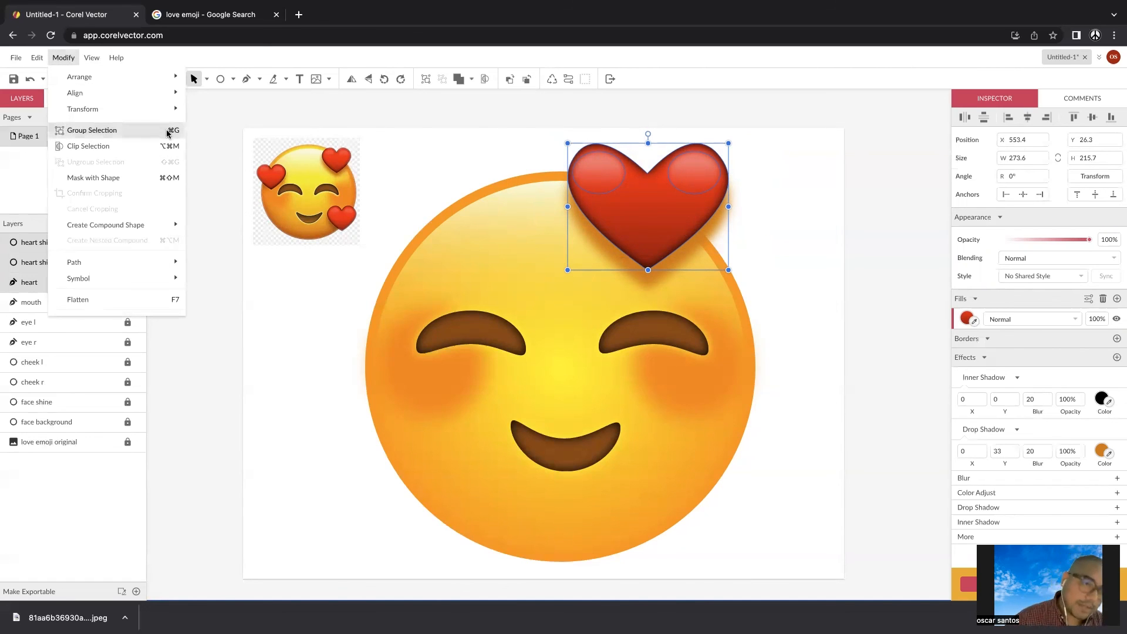
pyautogui.rightClick(648, 181)
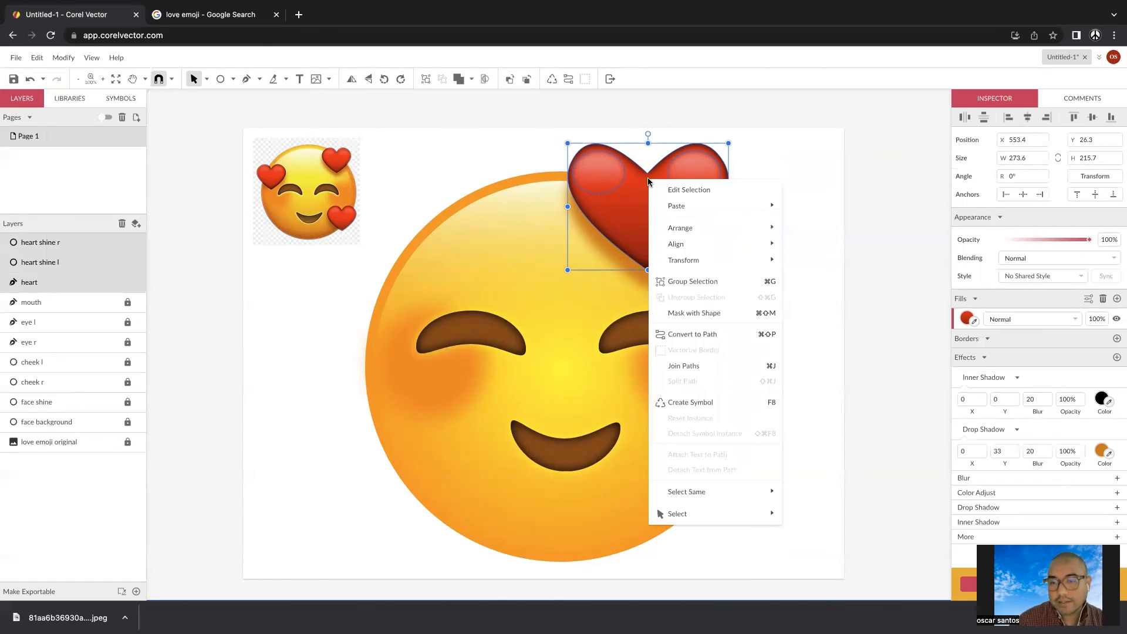
pyautogui.click(686, 285)
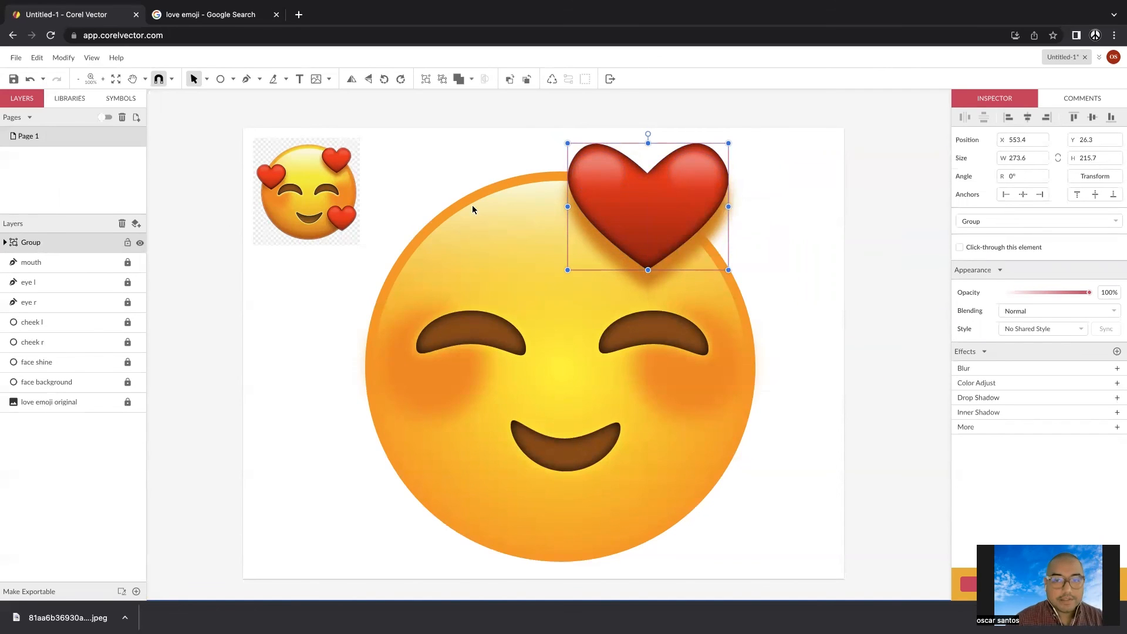
# Place copies of the heart group on the face's left and lower-right edges and hide the "love emoji original" reference layer
pyautogui.moveTo(639, 195); pyautogui.dragTo(767, 482)
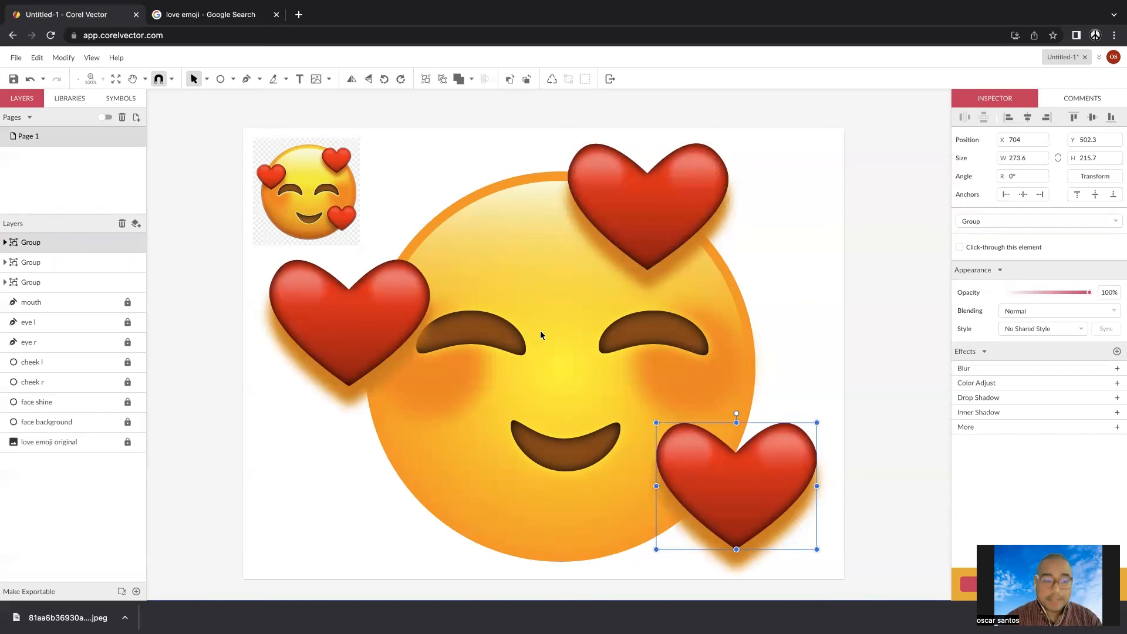
pyautogui.moveTo(125, 445)
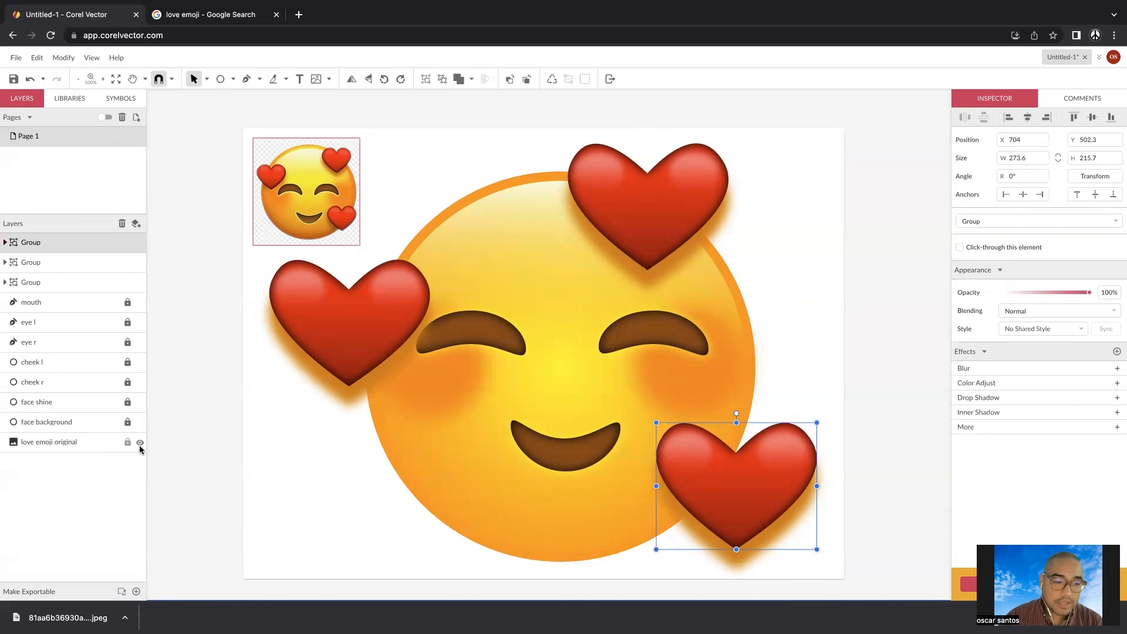
pyautogui.click(141, 444)
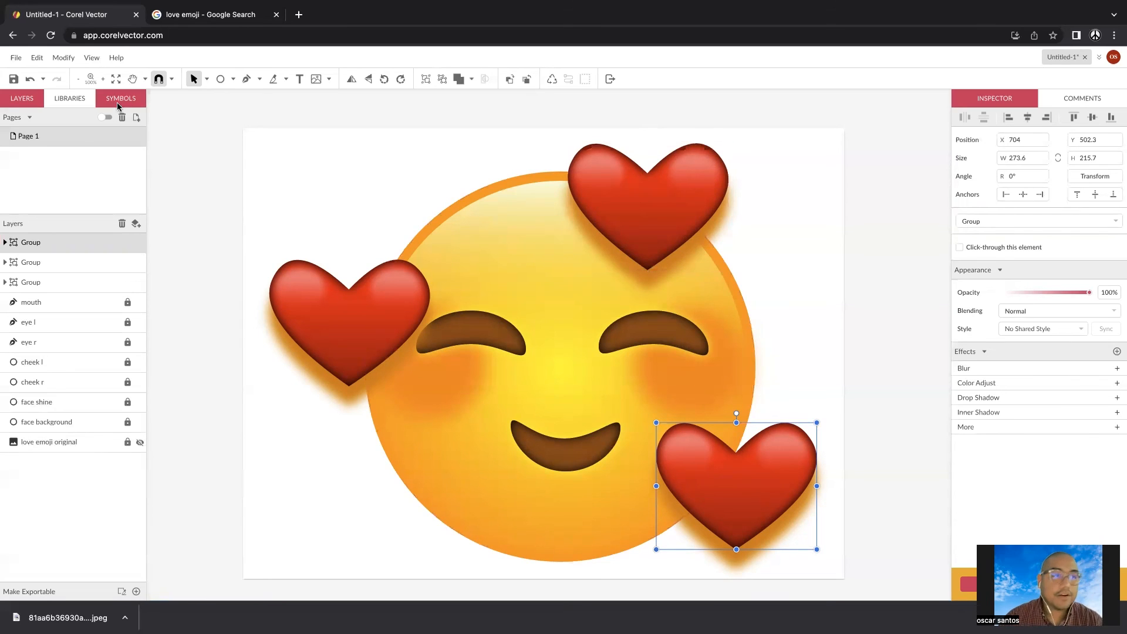
pyautogui.click(15, 59)
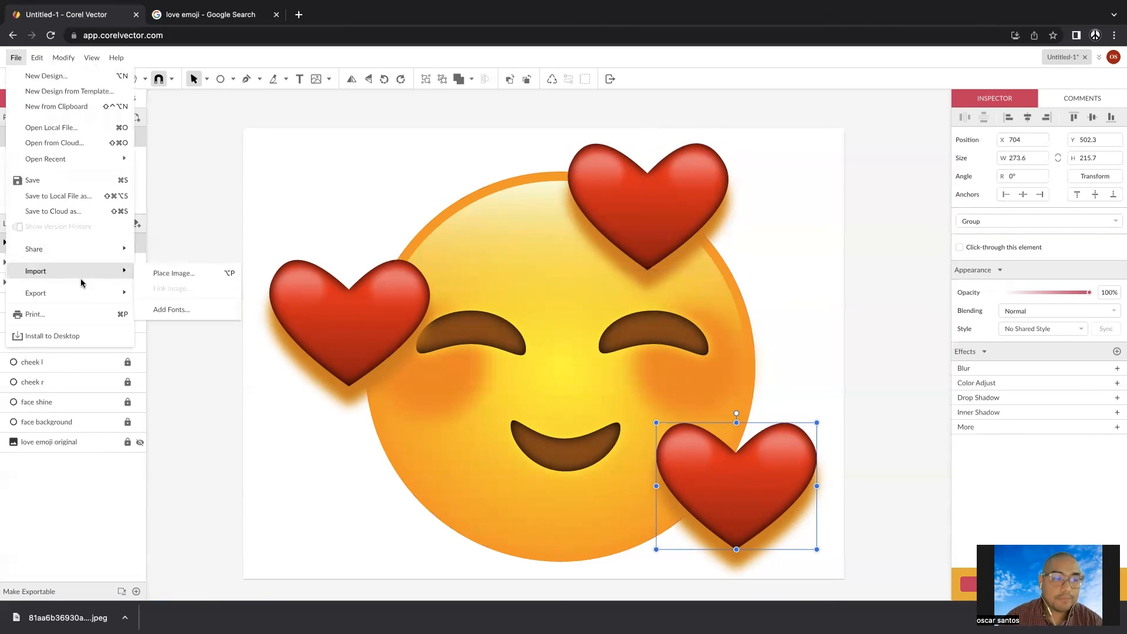
pyautogui.moveTo(89, 293)
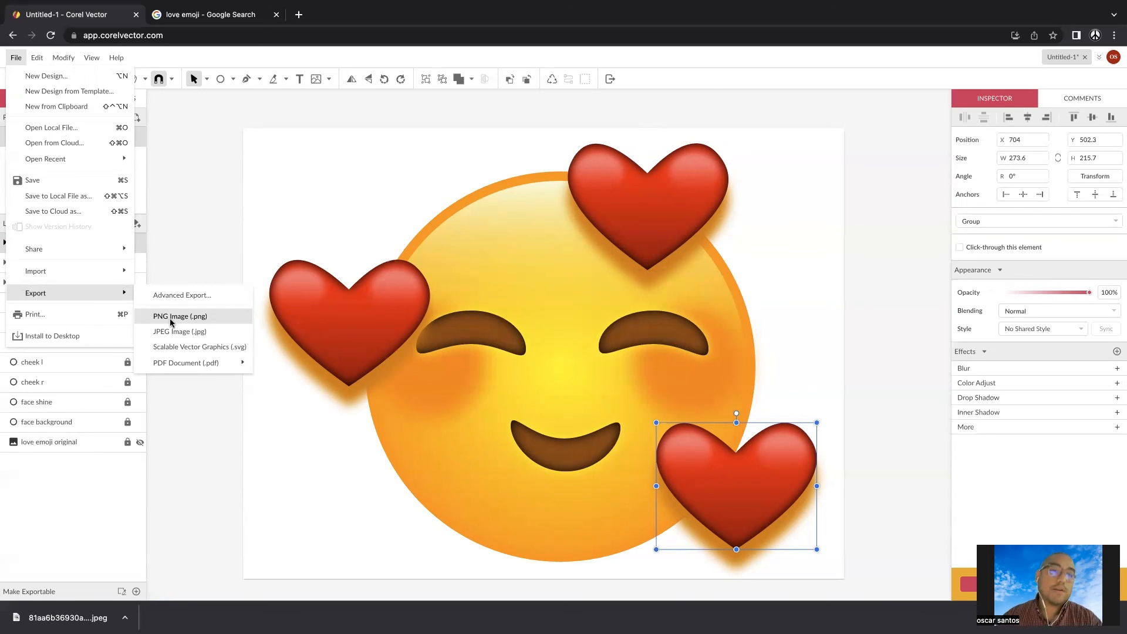
pyautogui.click(222, 175)
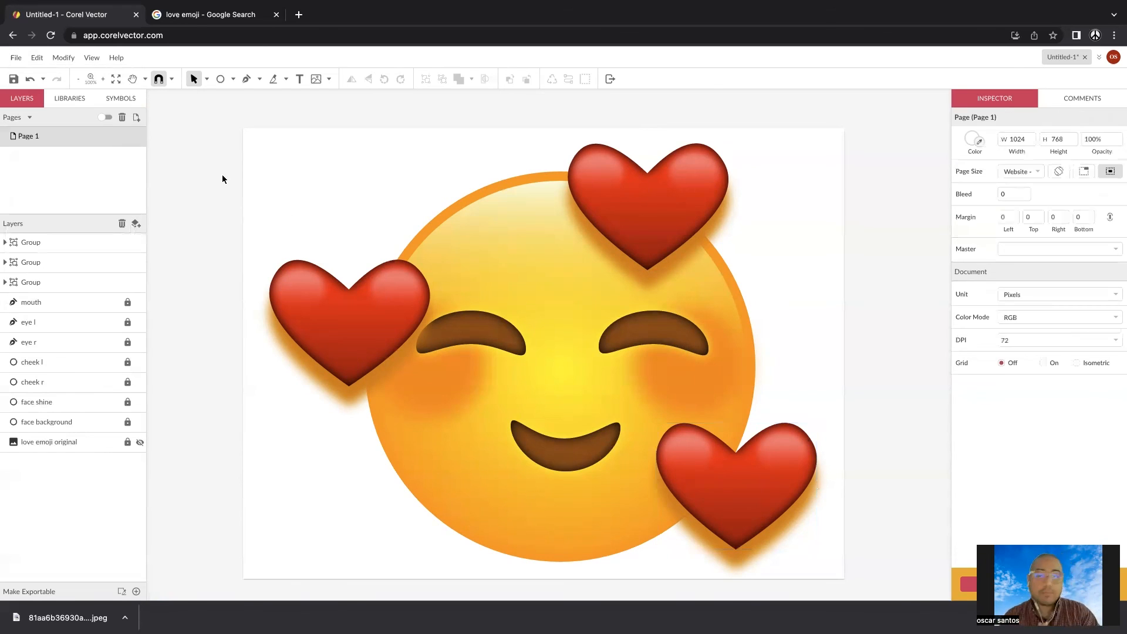